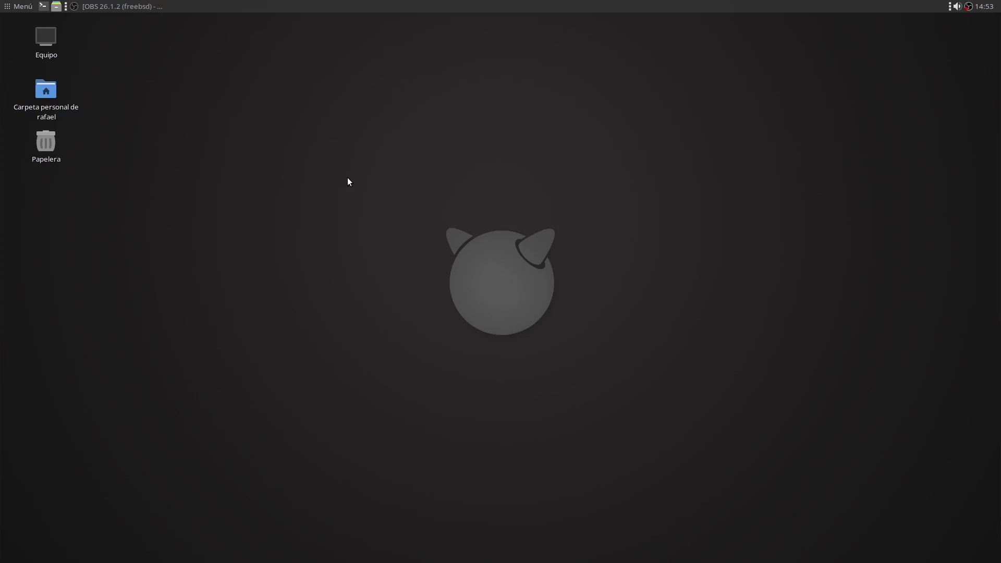
- Open the Control Center's appearance preferences and start customizing the current theme
click(20, 6)
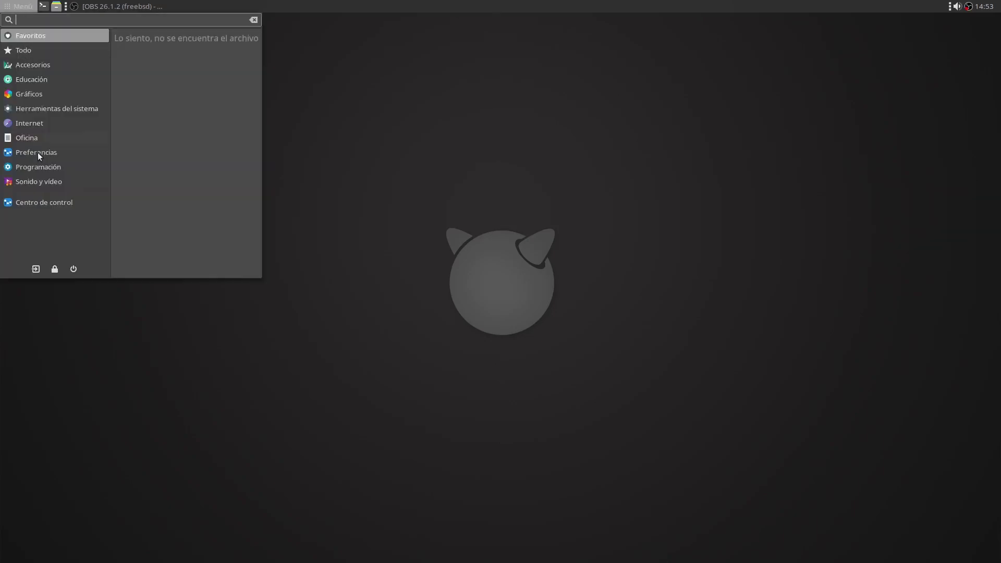
click(43, 202)
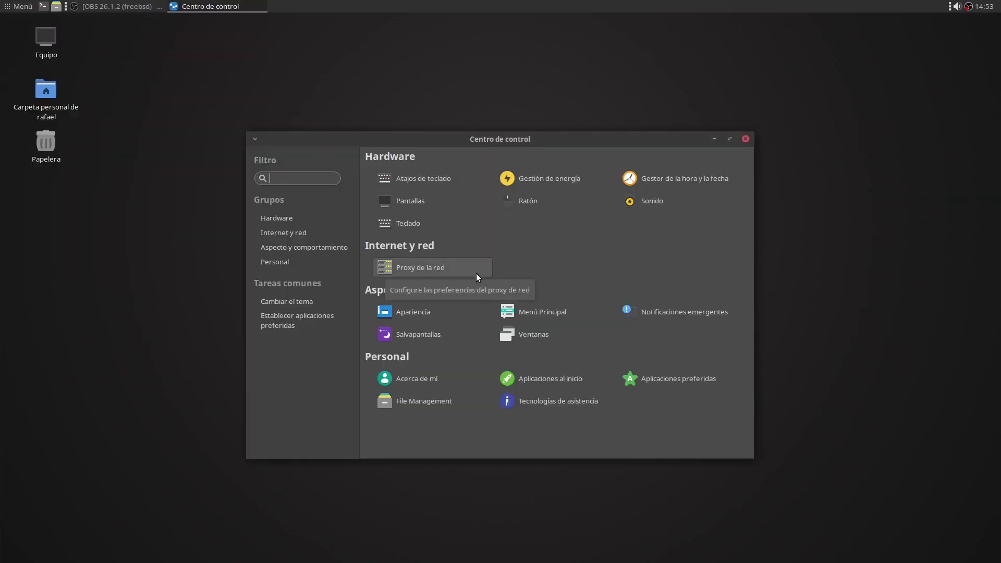
click(428, 315)
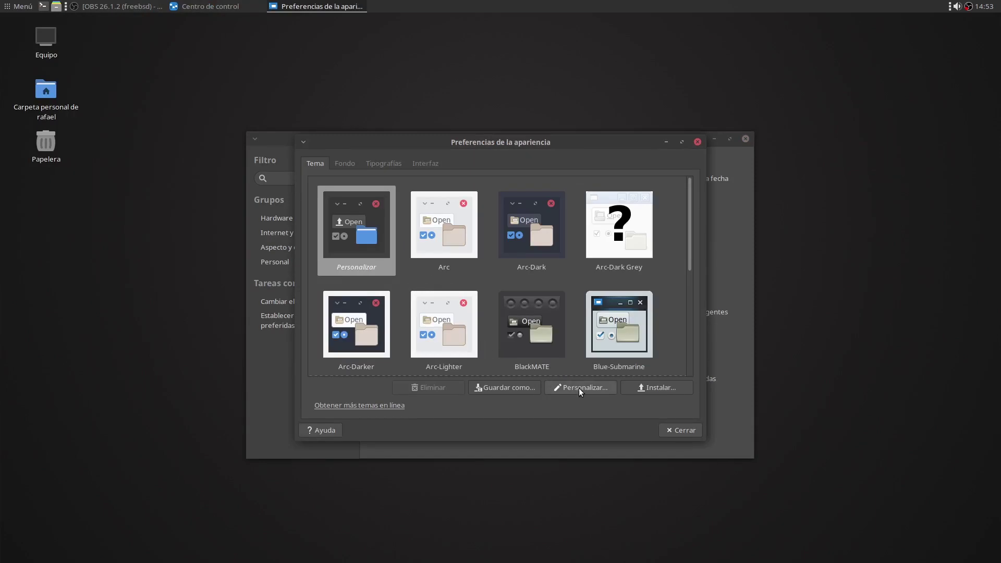
click(578, 388)
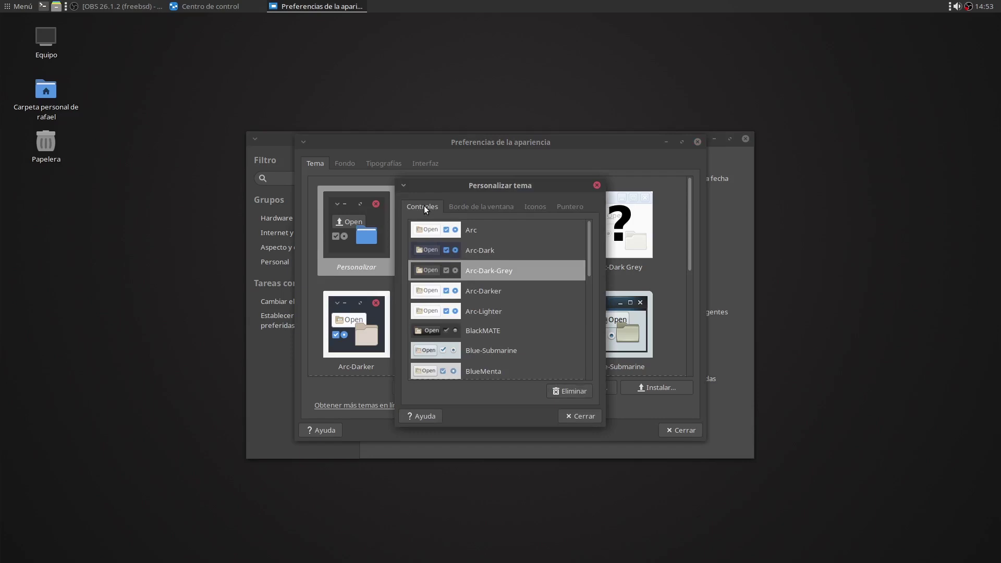
- Try the Blue-Submarine controls theme and restore Arc-Dark-Grey
click(483, 349)
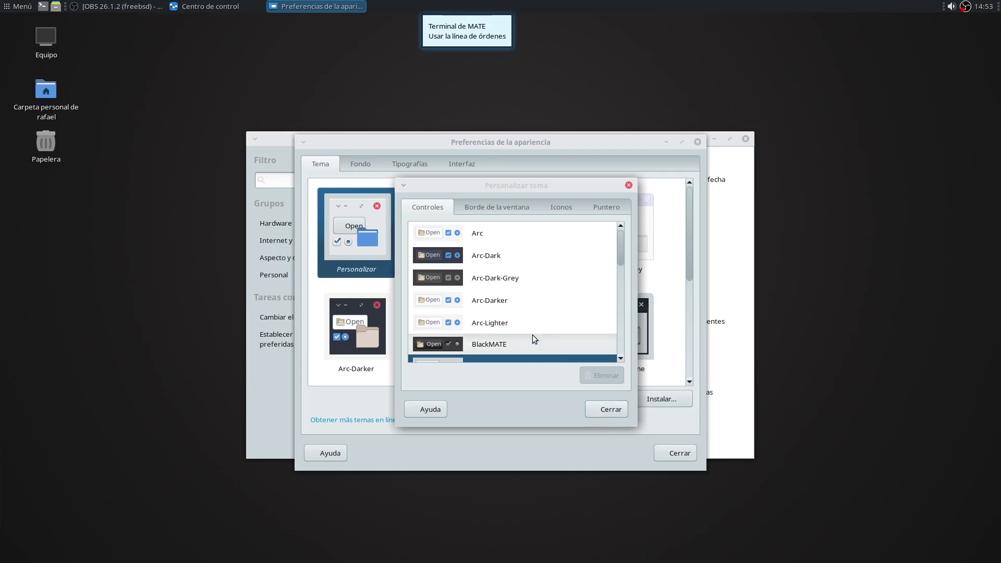
click(503, 280)
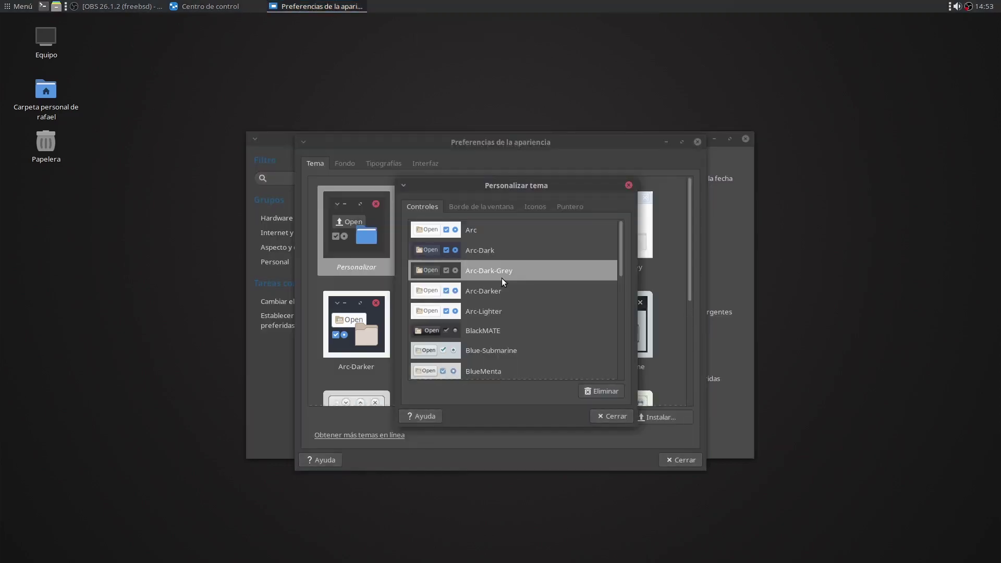
- Browse the available window border themes without changing the selection
click(476, 207)
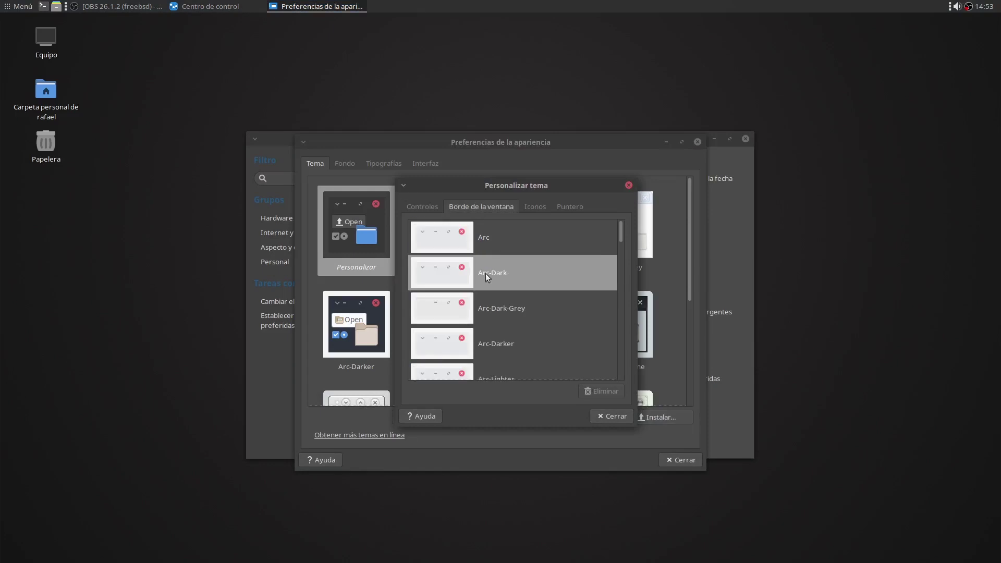
scroll(491, 302, down, 5)
scroll(491, 303, up, 5)
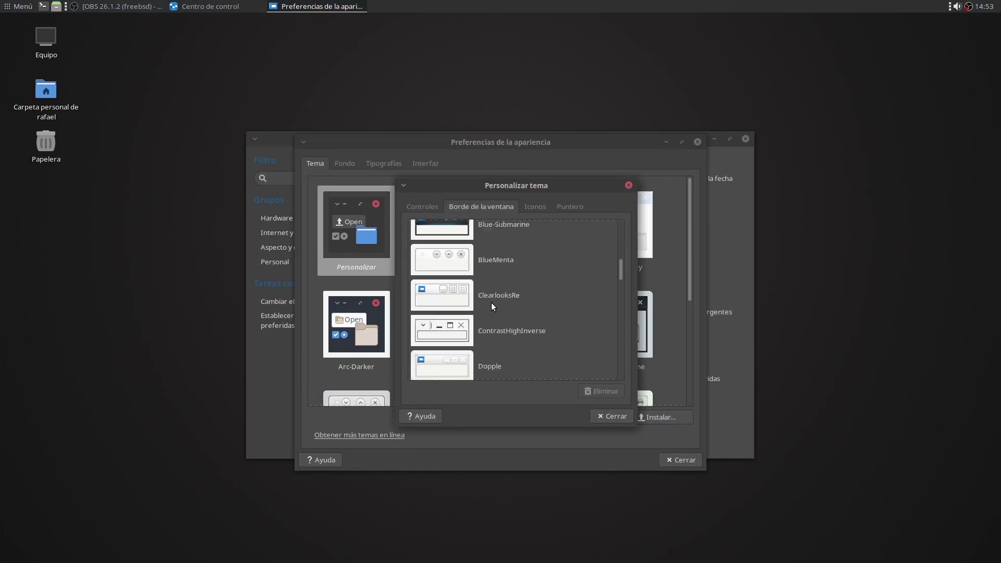
- Try the Adwaita icon theme, check it on the desktop icons, and restore Papirus-Dark
click(529, 206)
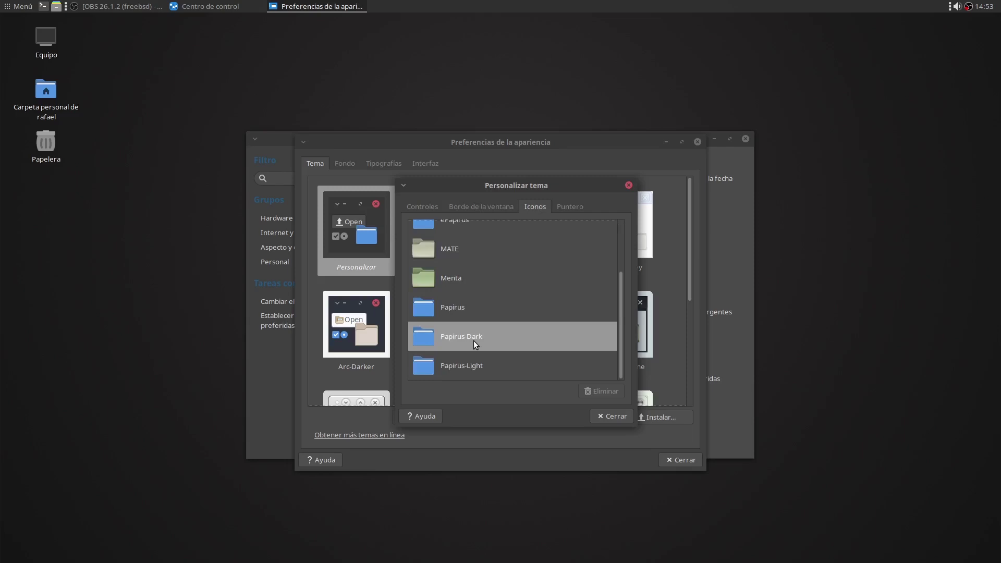
scroll(473, 340, up, 3)
click(464, 234)
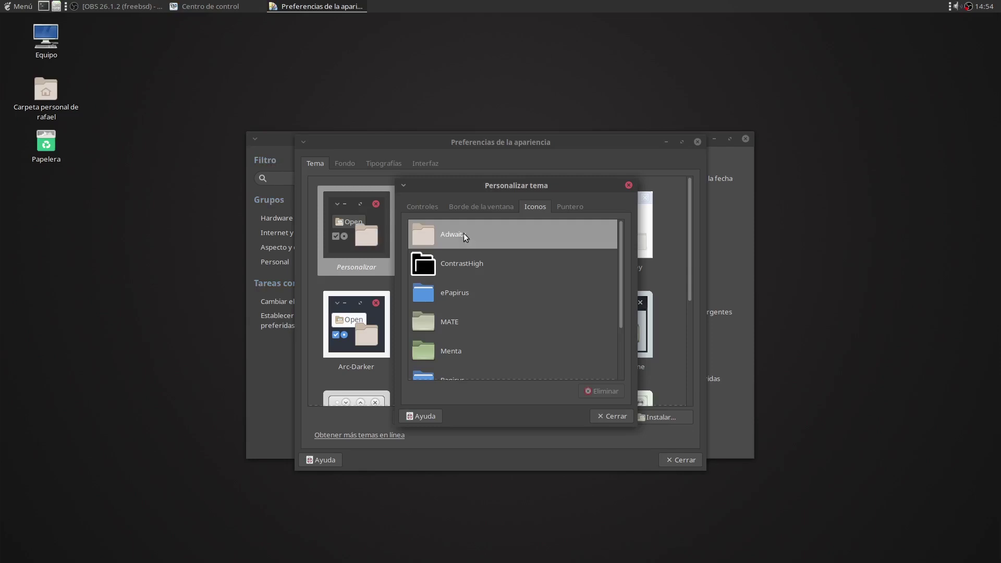
drag(95, 44, 18, 171)
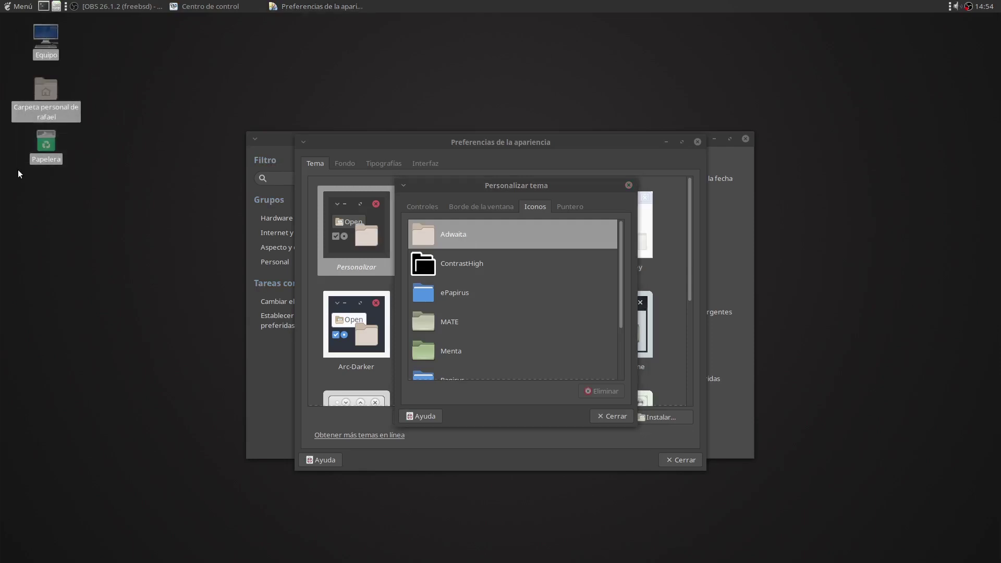
click(149, 213)
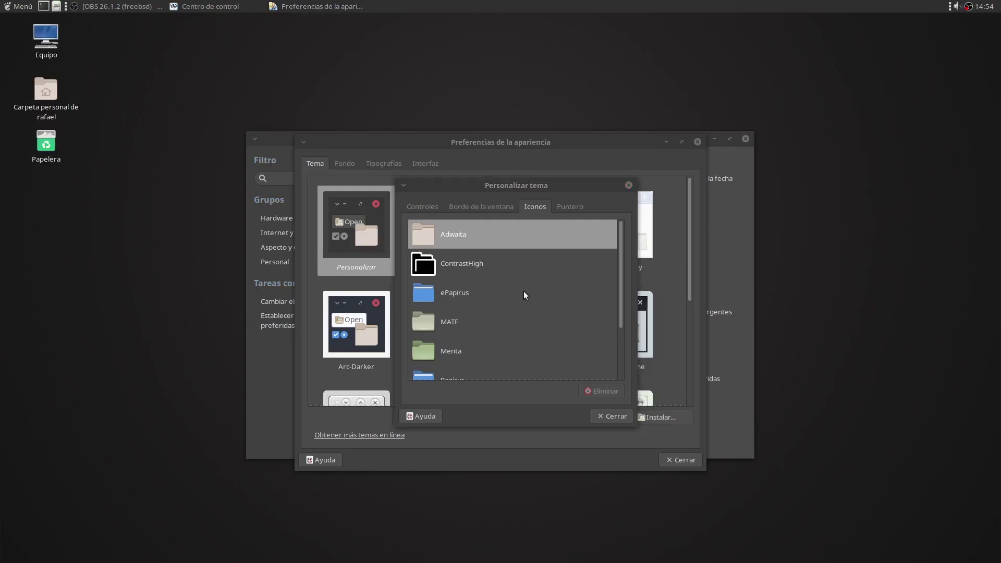
scroll(489, 307, down, 2)
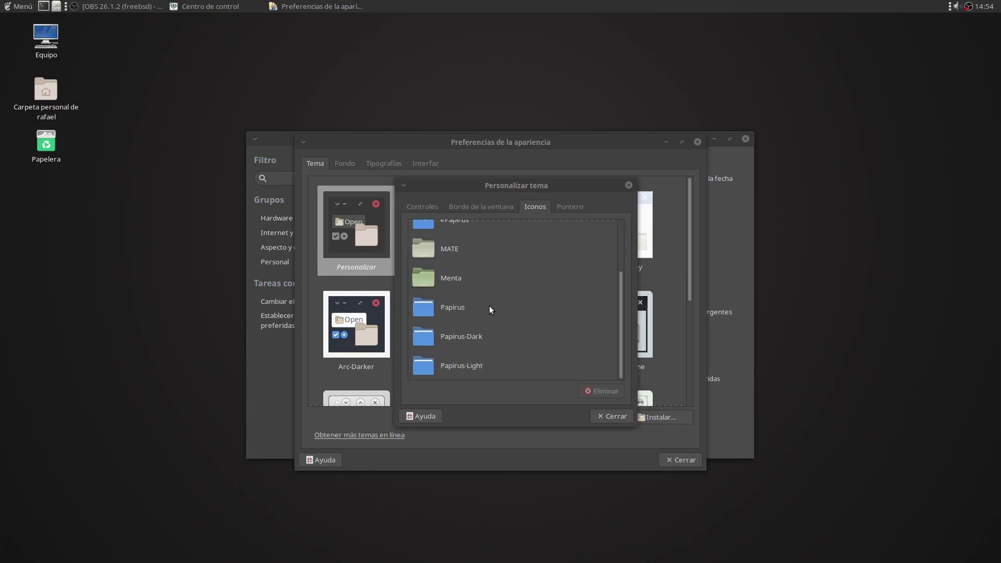
click(464, 334)
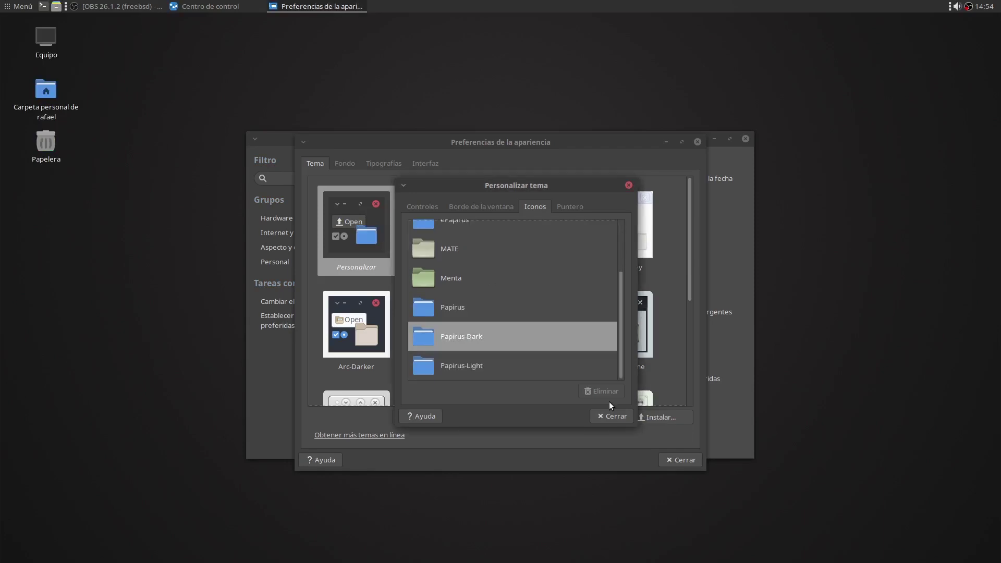
- Close the theme customization, appearance preferences and Control Center windows
click(613, 415)
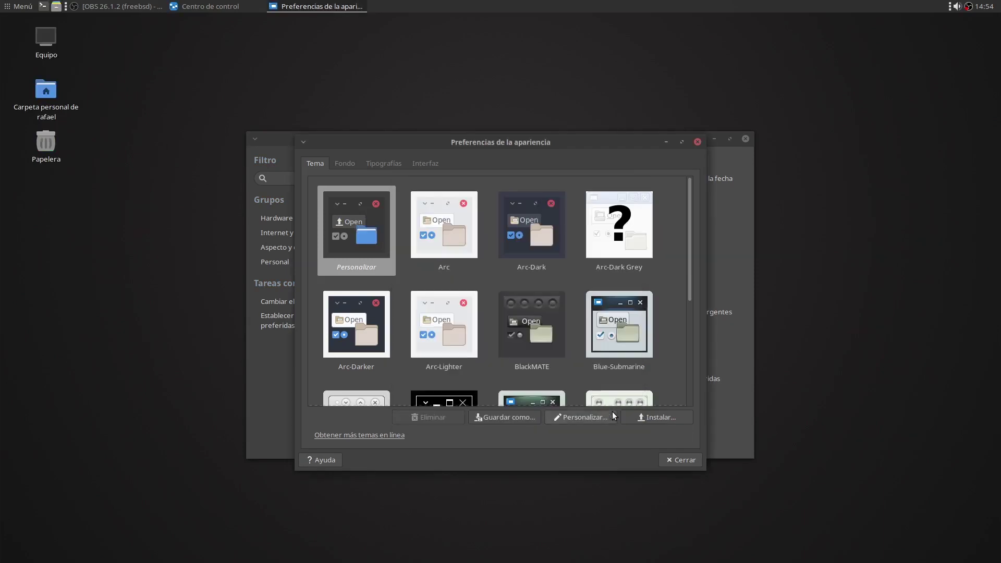
click(680, 460)
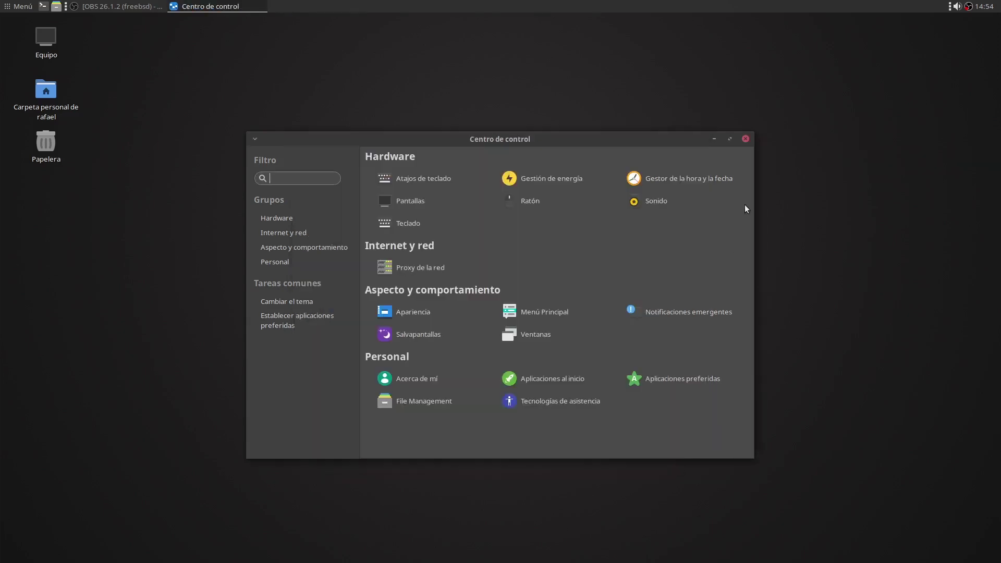
click(746, 138)
- Switch to Firefox and go to mate-look.org
click(22, 9)
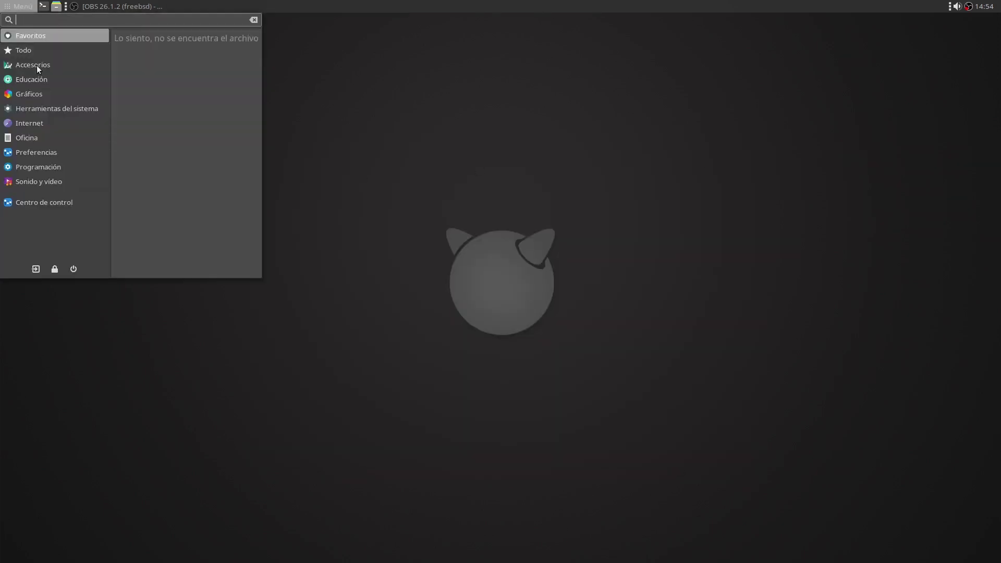
click(55, 124)
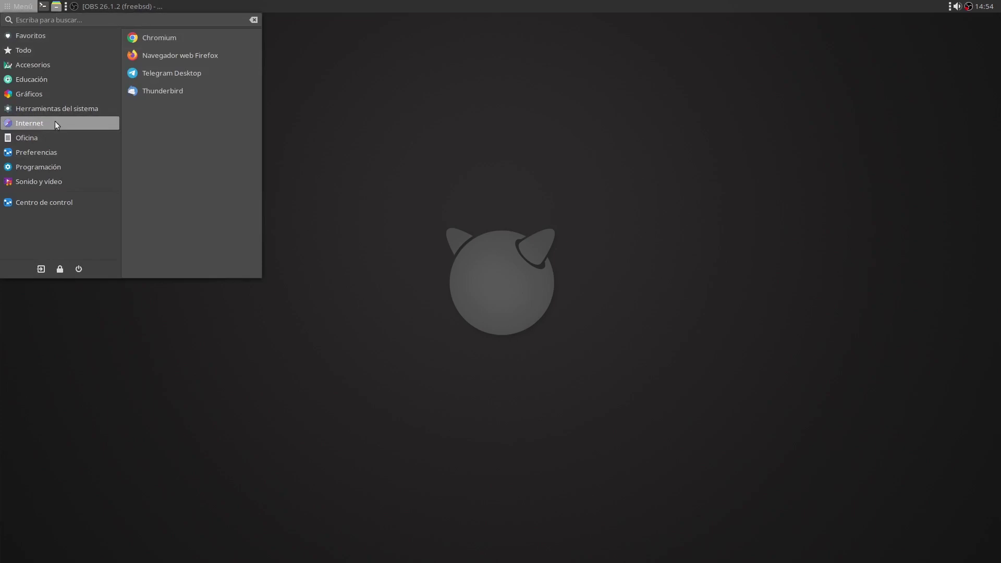
click(157, 55)
click(562, 323)
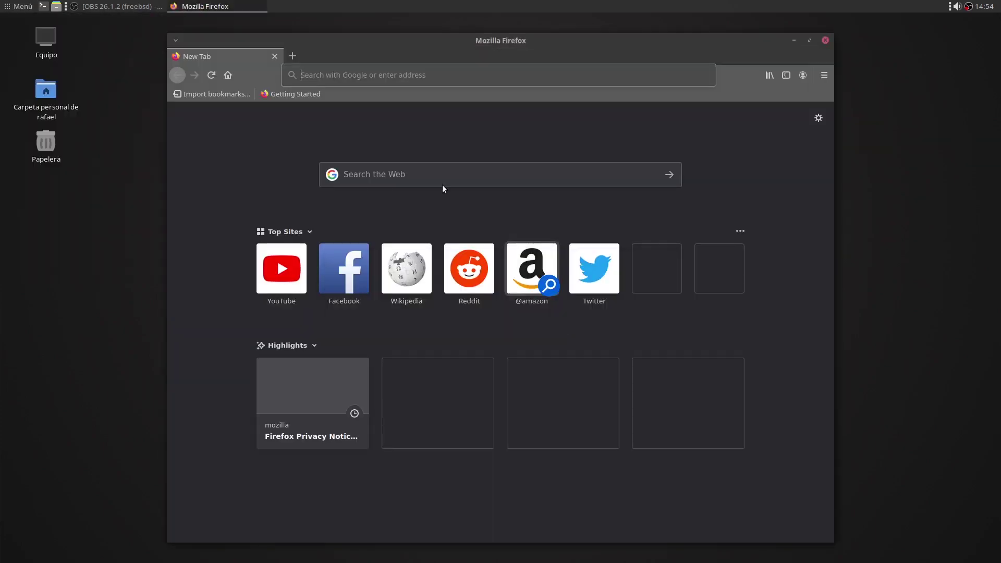
click(350, 75)
text(mate-look.org)
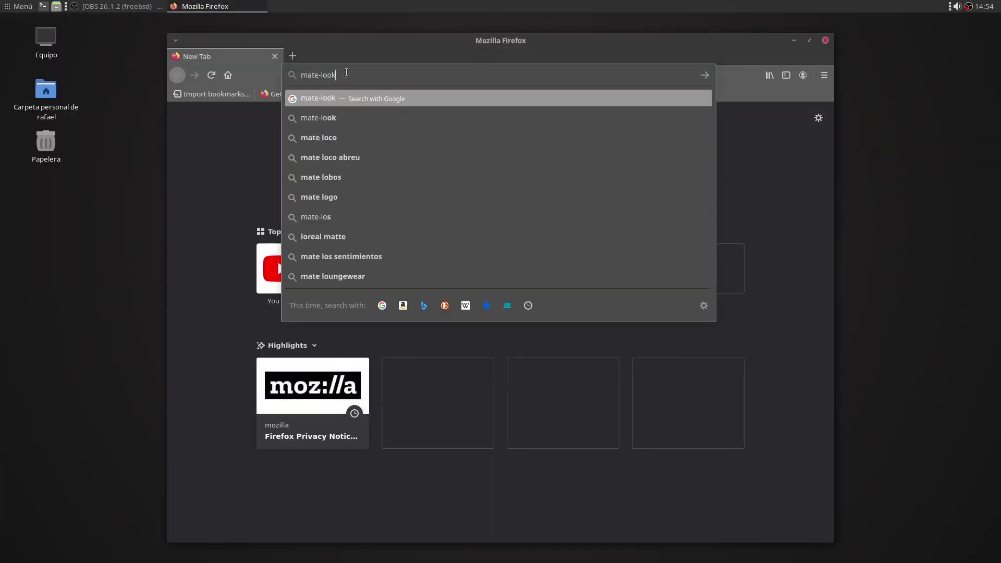
key(Return)
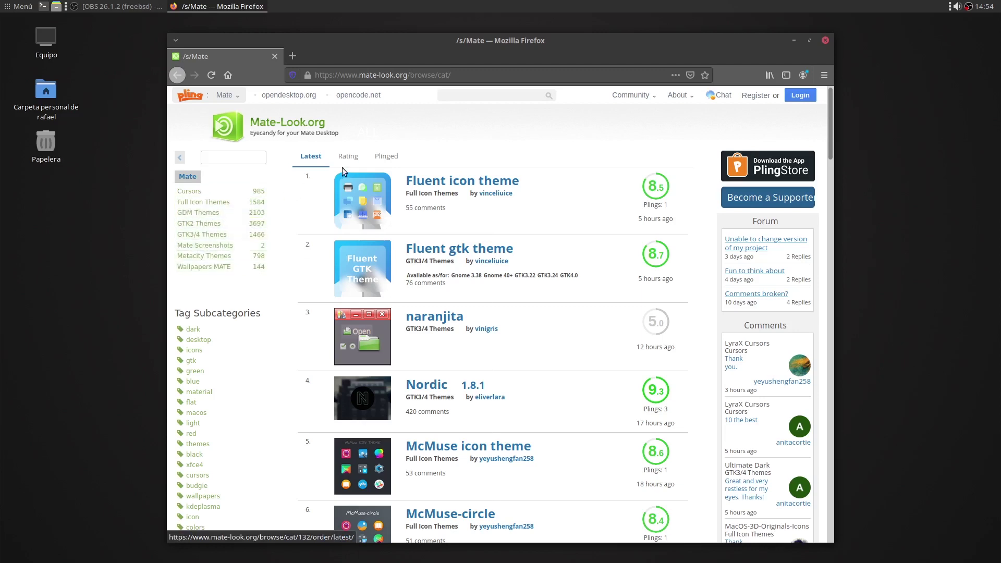
- Search Mate-Look for elementosh and open the elementosh-Originals-Icons page to review its description
text(elementosh)
key(Return)
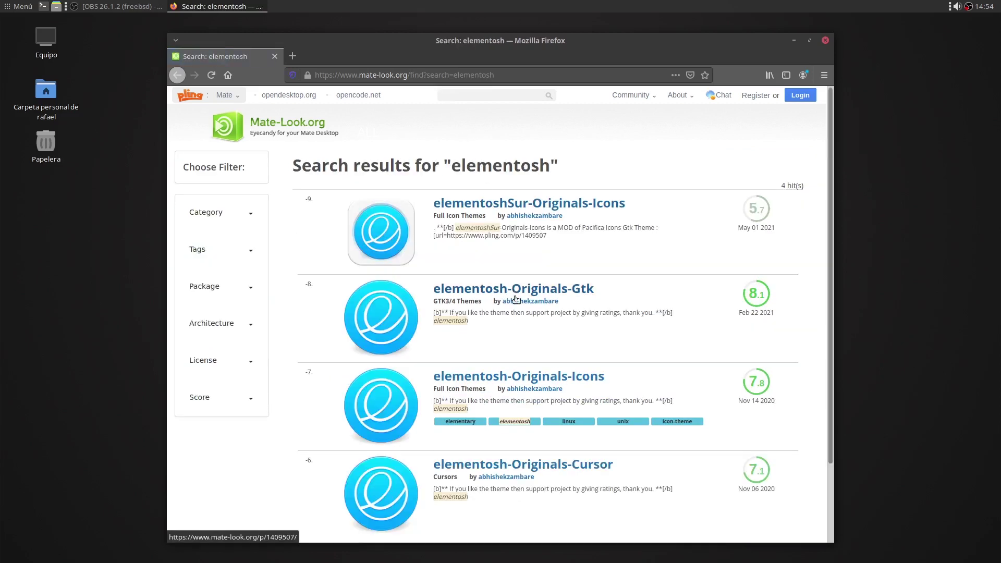
click(551, 382)
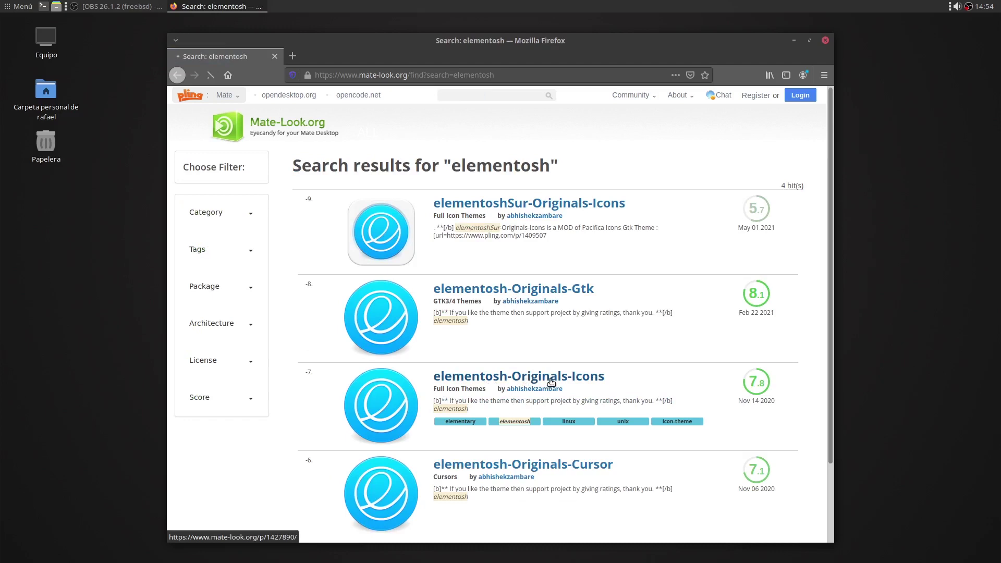
scroll(409, 365, down, 5)
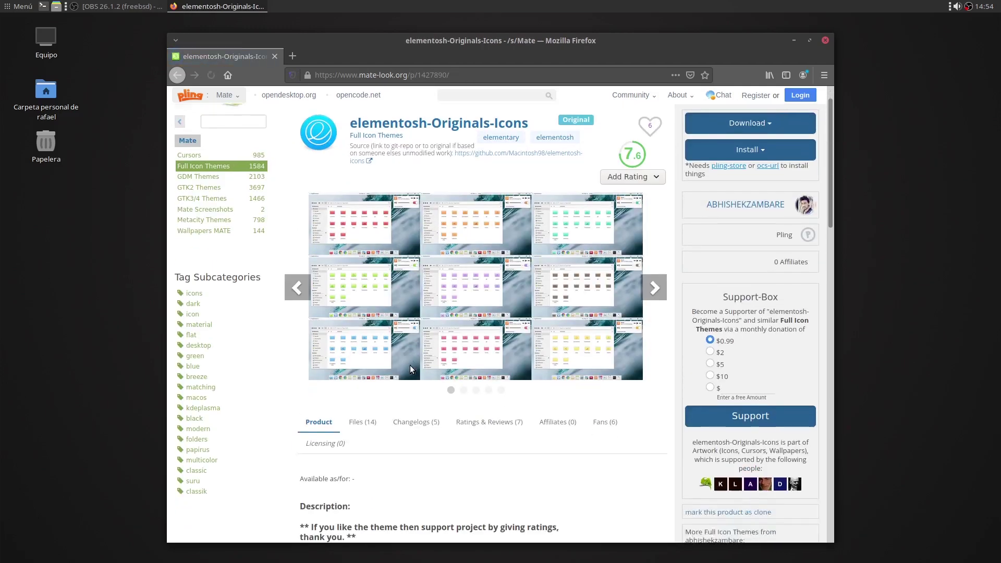
scroll(409, 364, down, 1)
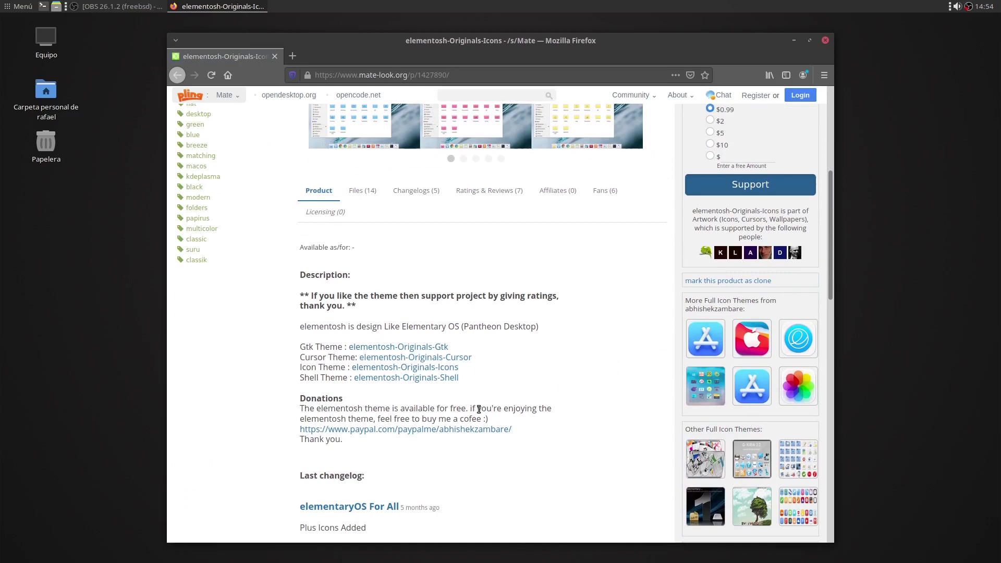
scroll(478, 409, up, 6)
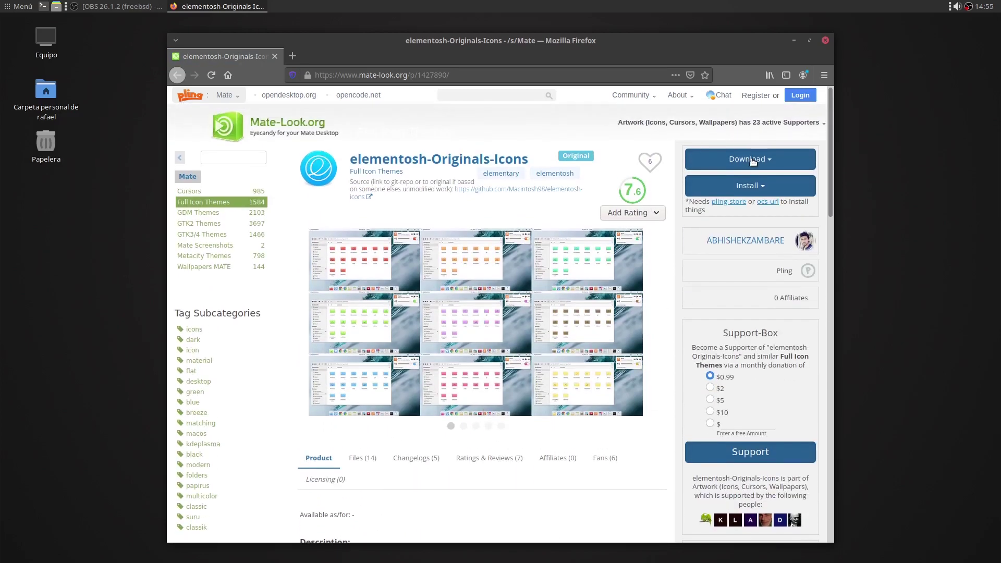
- Download elementosh-BLUEBERRY.zip, save the file to disk, and close the browser
click(752, 161)
click(740, 204)
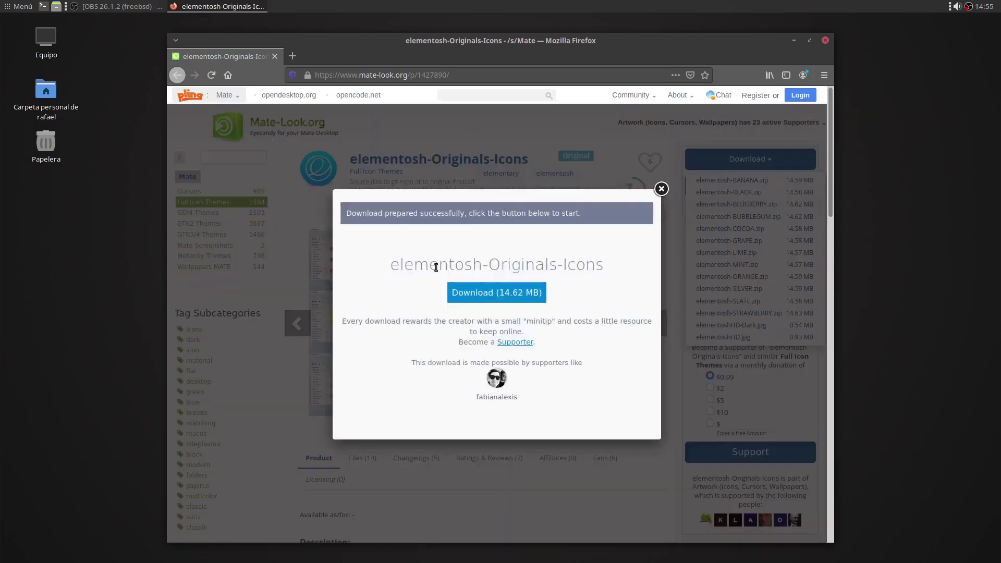
click(501, 294)
click(401, 318)
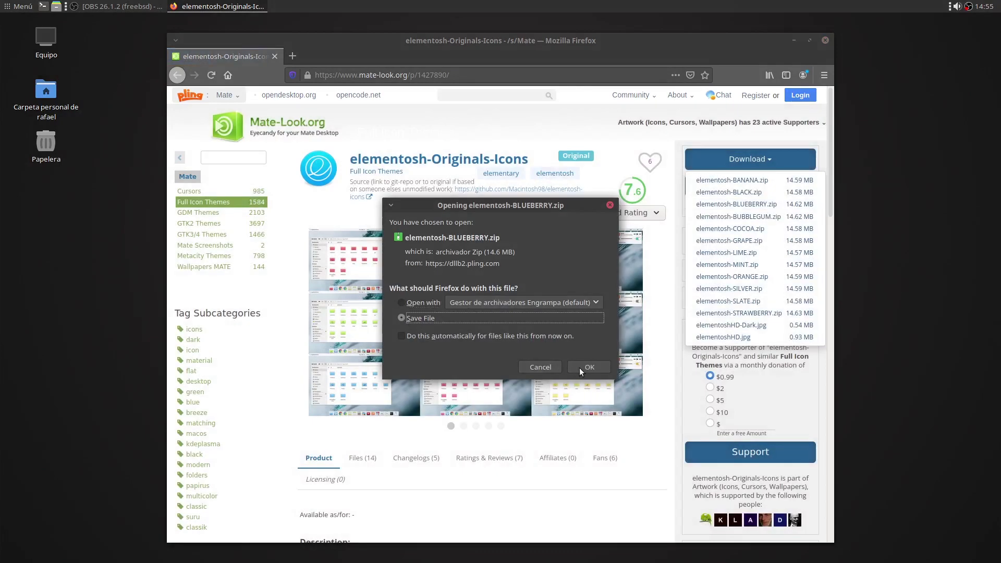
click(587, 367)
click(824, 40)
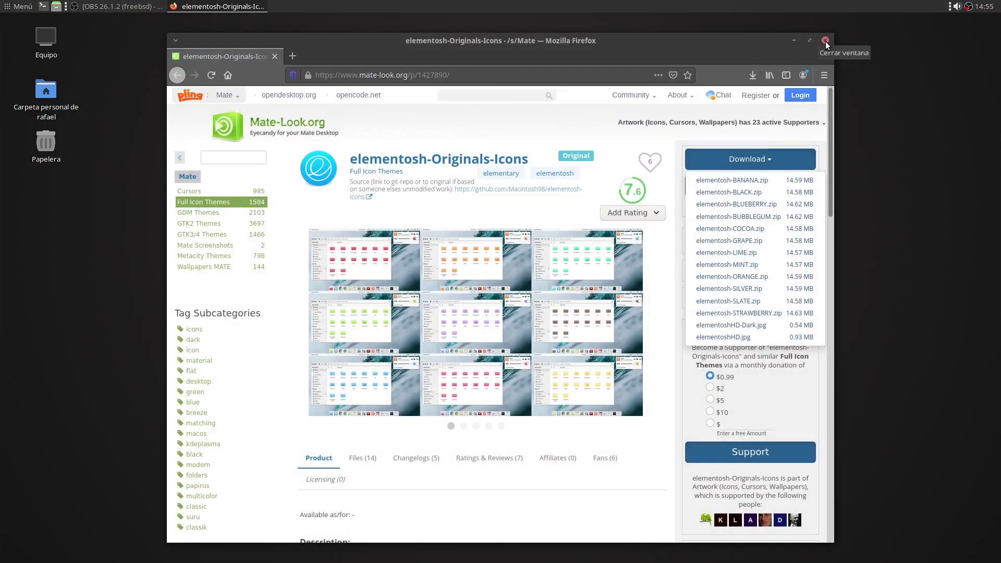
click(824, 40)
- Open a MATE terminal, maximize its window, and enlarge the text four levels
click(43, 7)
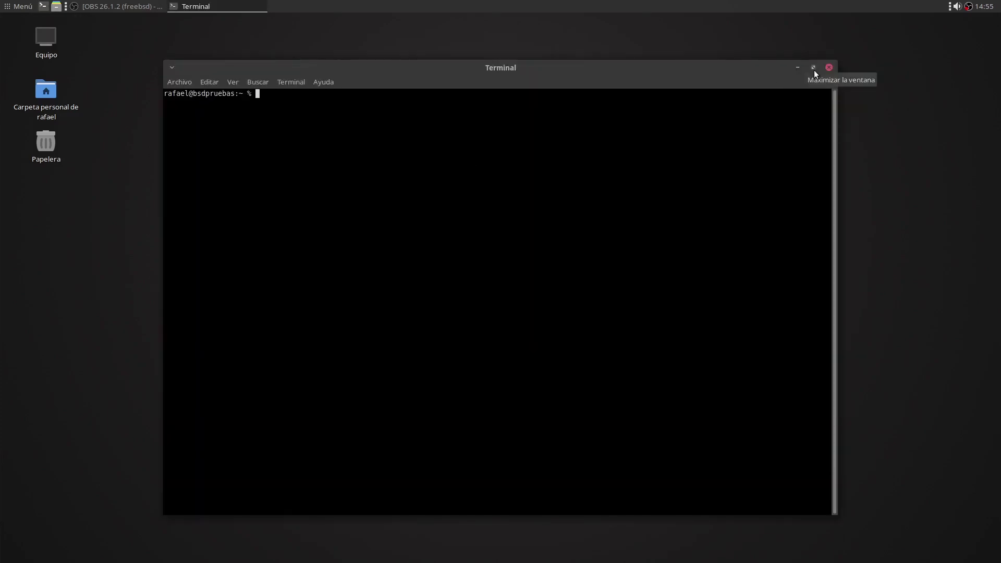
click(813, 68)
key(ctrl+plus)
key(ctrl+plus)
key(ctrl+plus)
key(ctrl+plus)
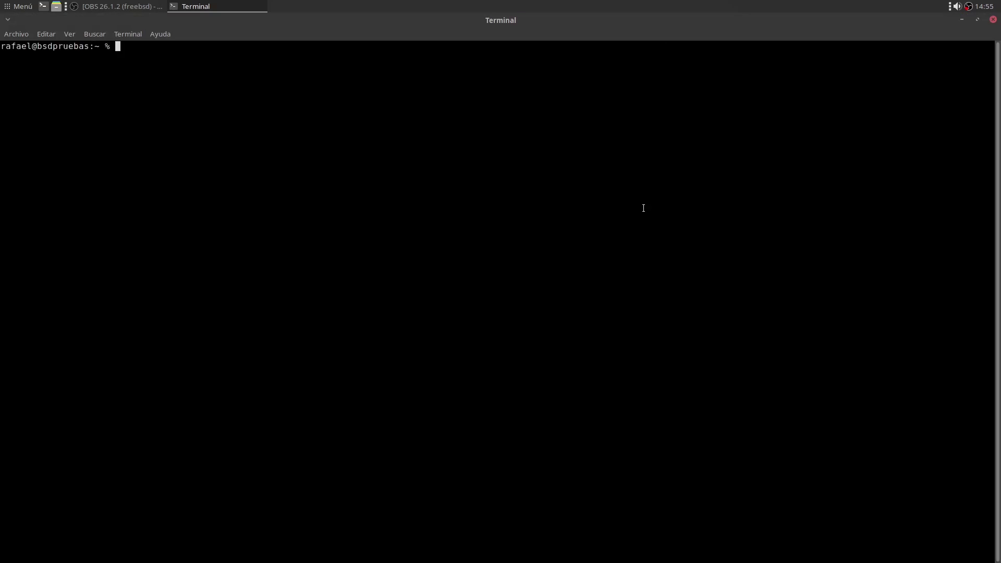
- Change to the Downloads directory and list its contents
text(cd Dow)
key(Tab)
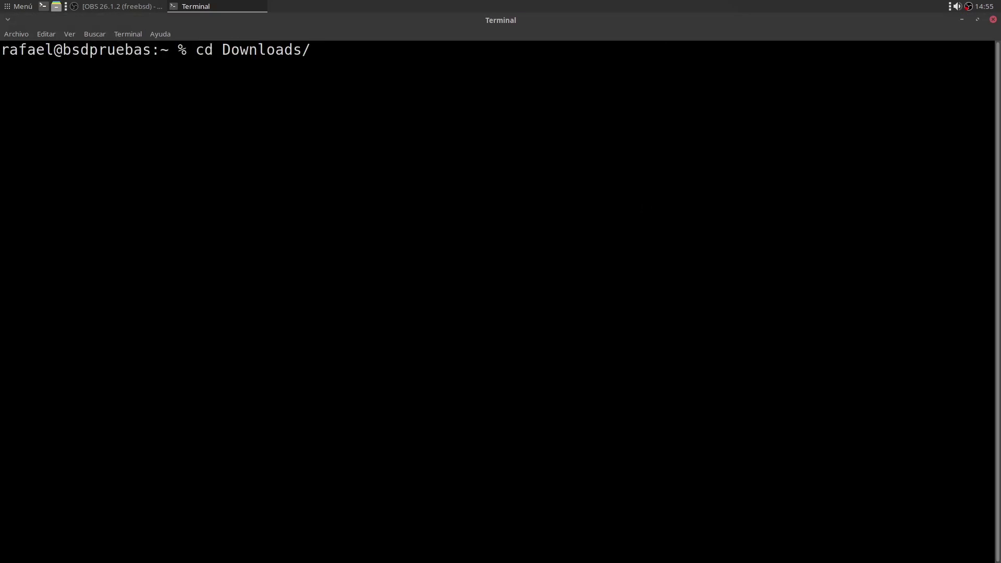
key(Return)
text(ls)
key(Return)
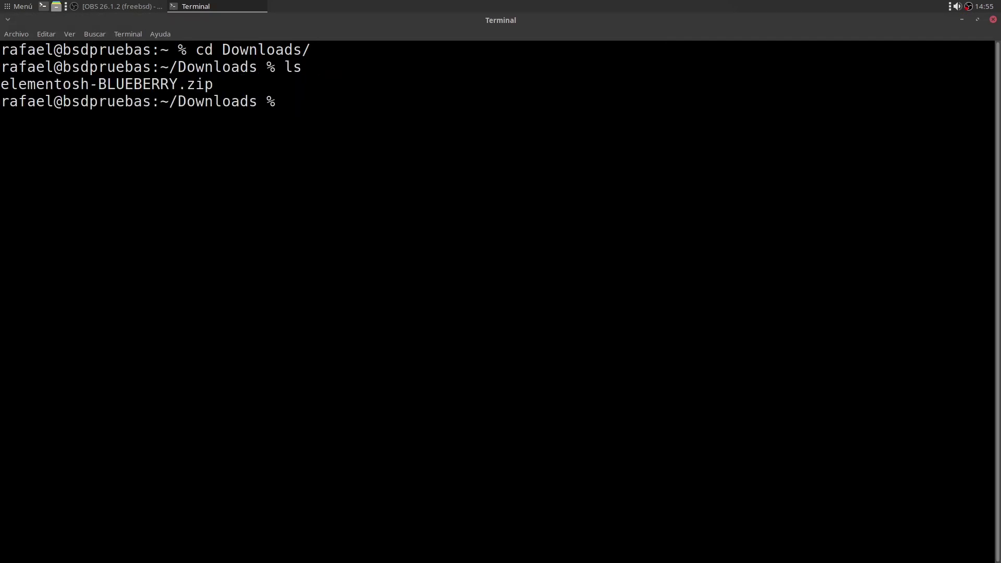
- Extract elementosh-BLUEBERRY.zip in the Downloads directory with unzip
text(unzip e)
key(Tab)
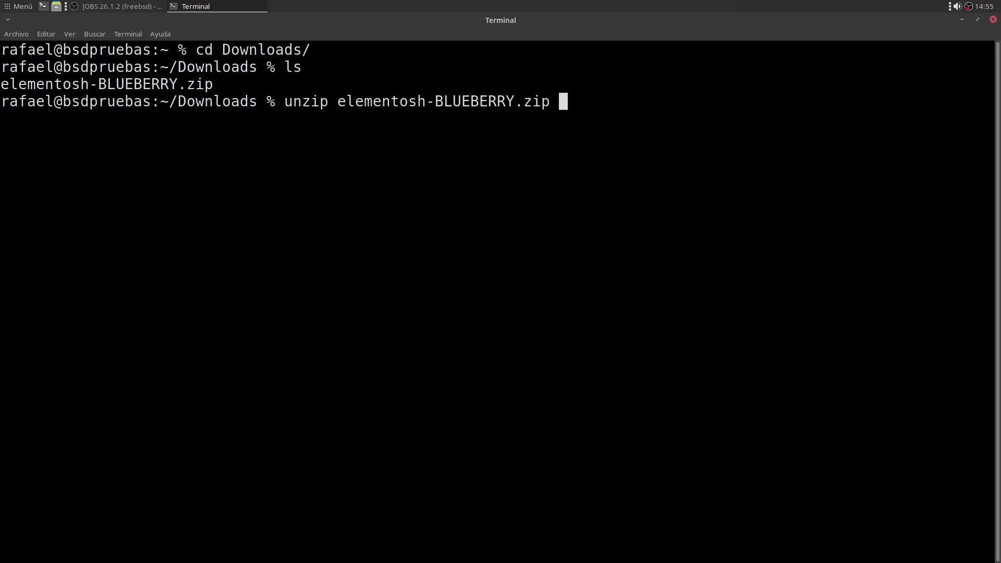
key(Return)
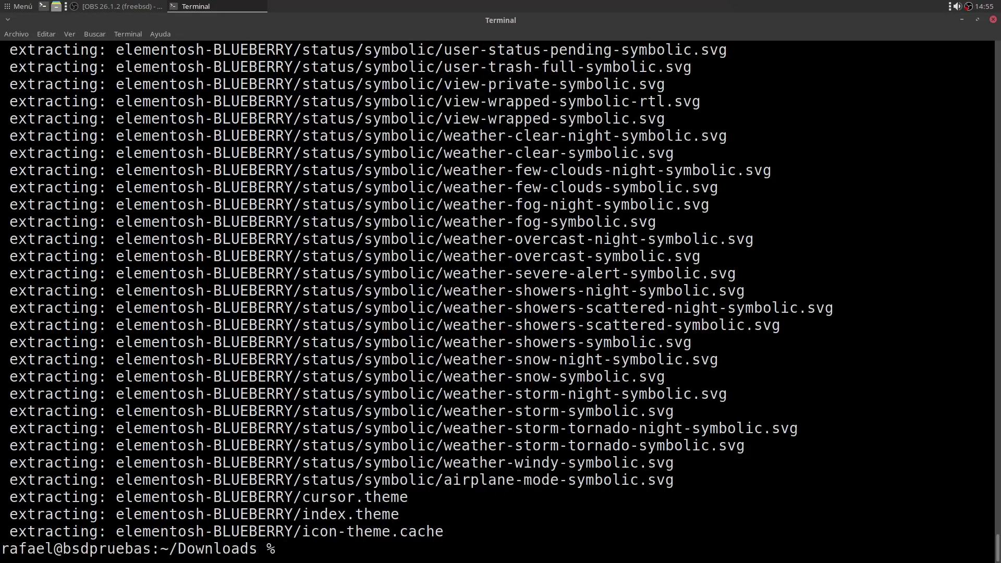
- List the Downloads directory and move the extracted elementosh-BLUEBERRY folder into ../.icons/
text(ls)
key(Return)
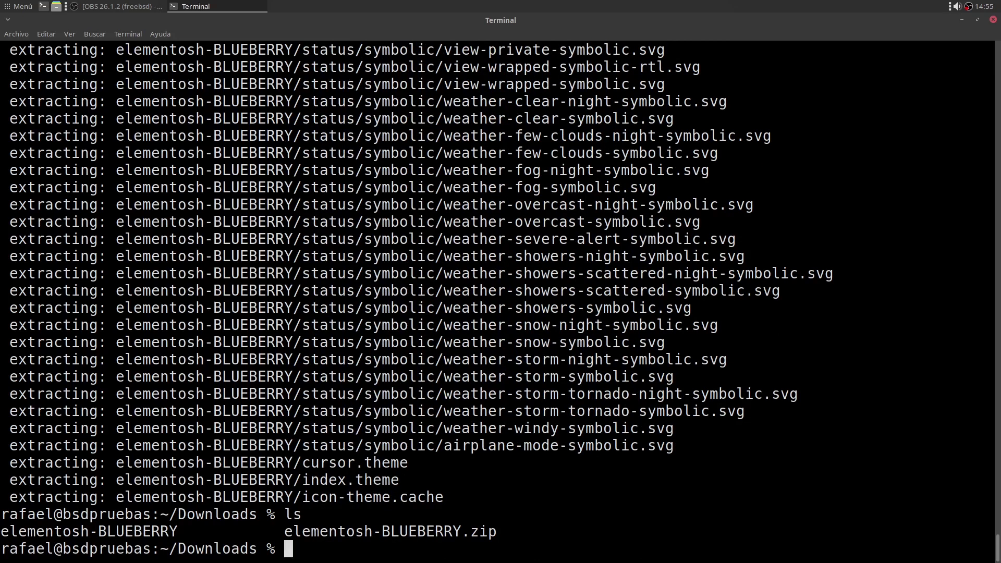
text(mv ele)
key(Tab)
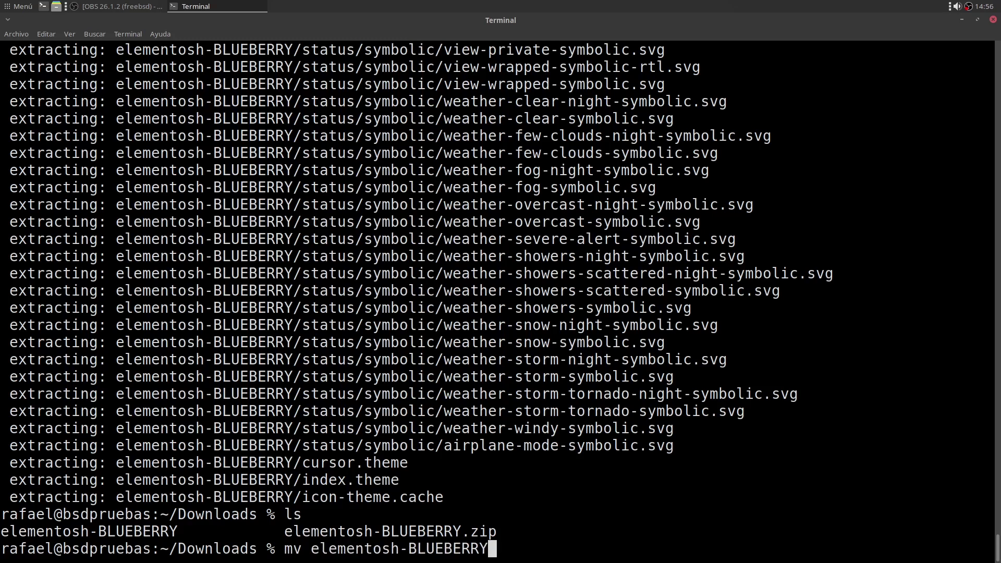
text(../.ic)
key(Tab)
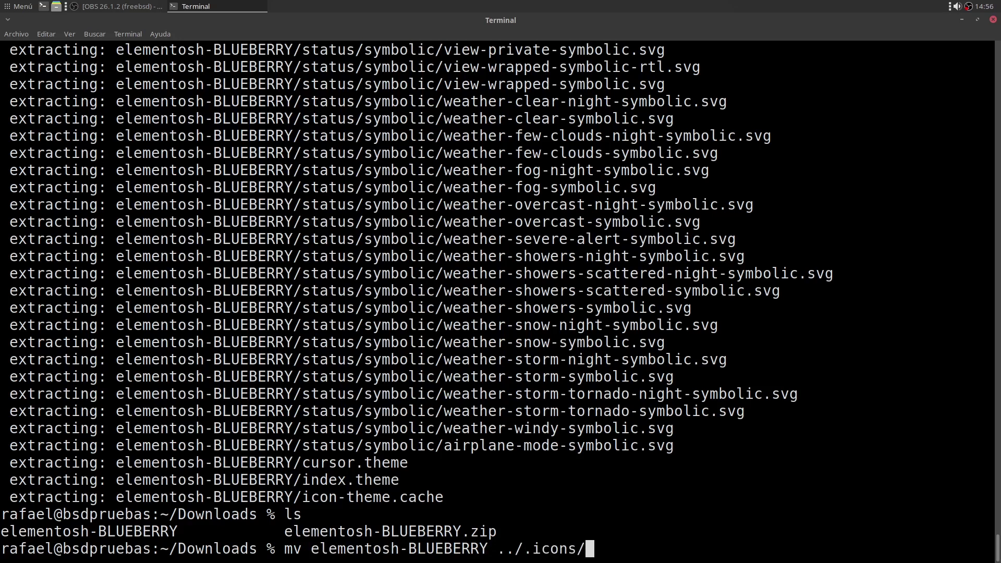
key(Return)
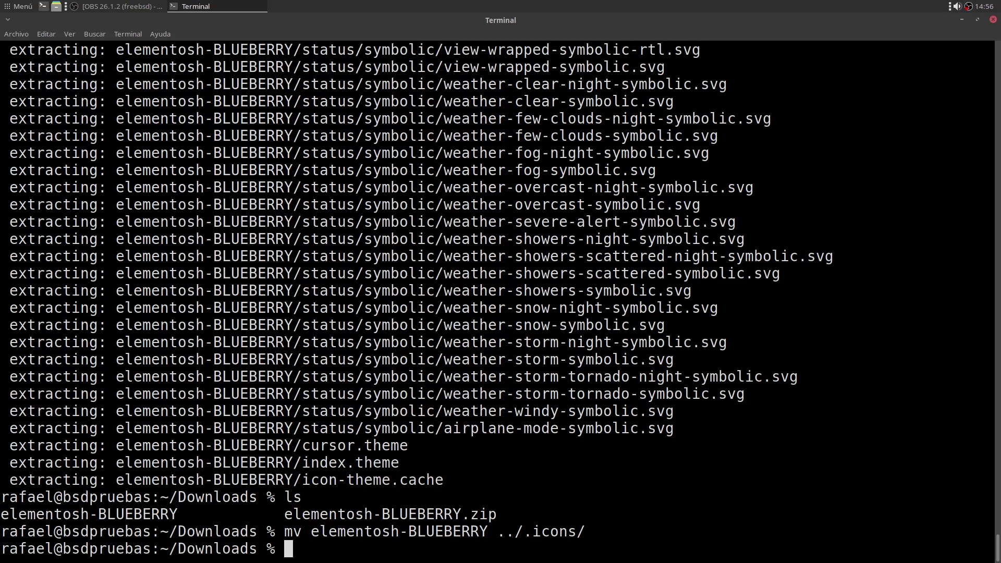
- Print the current working directory, list the root directory / in long format, and exit the terminal
text(pwd)
key(Return)
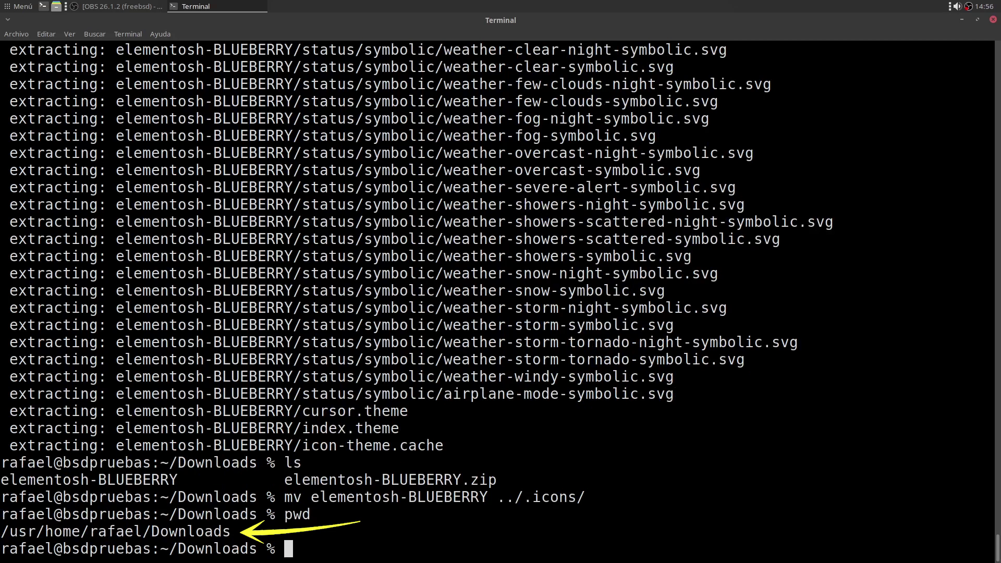
text(ls -l /)
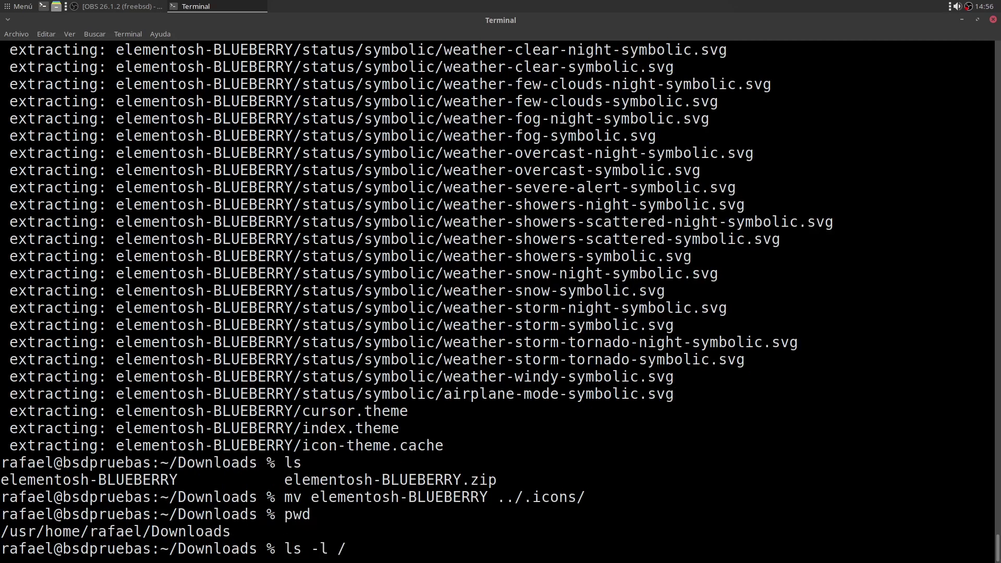
key(Return)
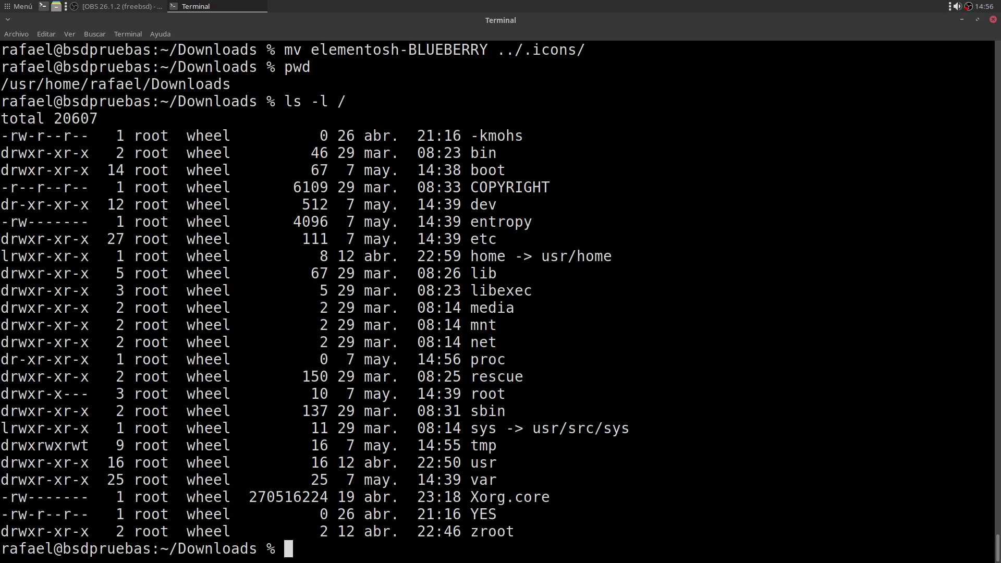
text(exit)
key(Return)
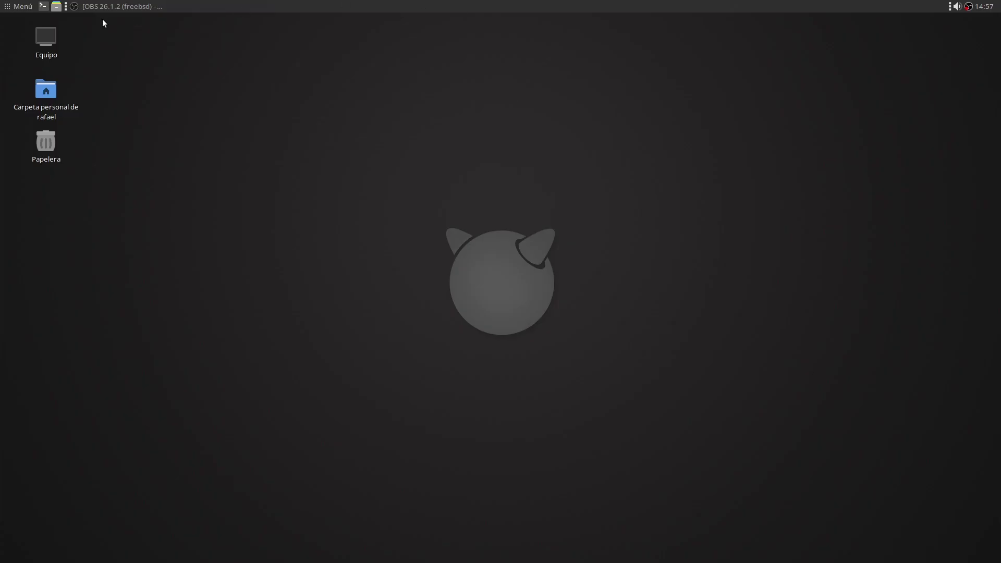
- Open the appearance preferences from the Centro de control and customize the theme to use the elementary icon set
click(16, 6)
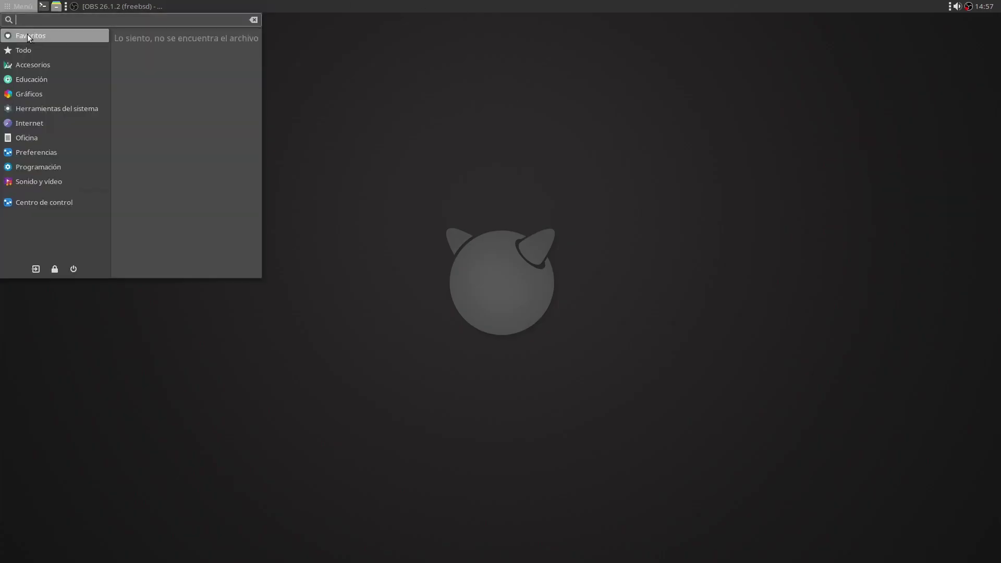
click(52, 202)
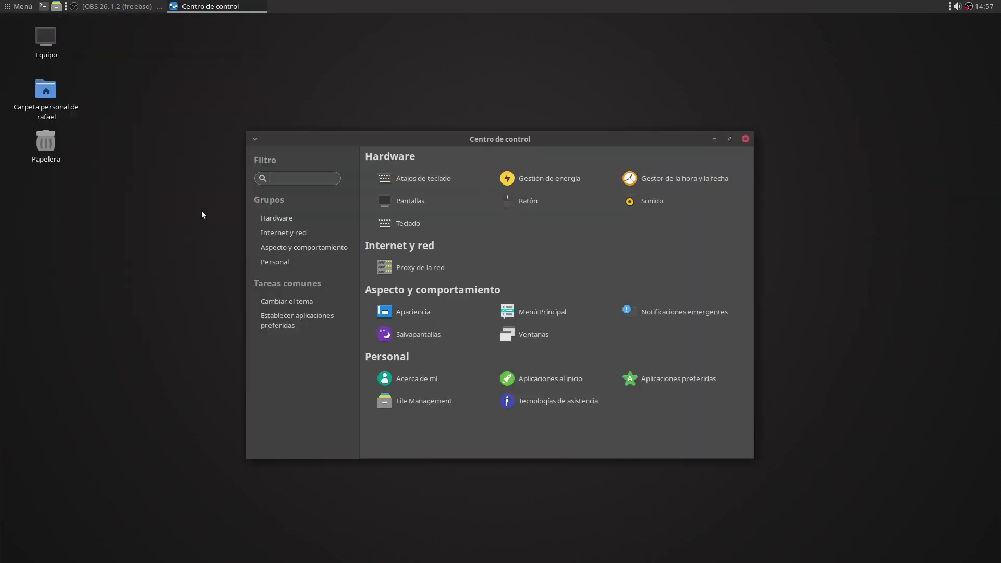
click(401, 309)
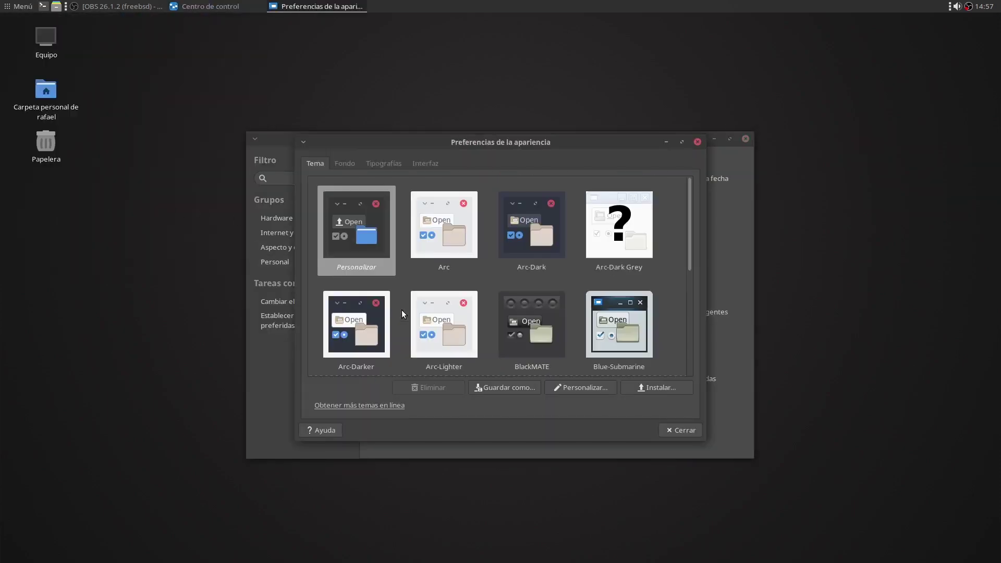
click(569, 388)
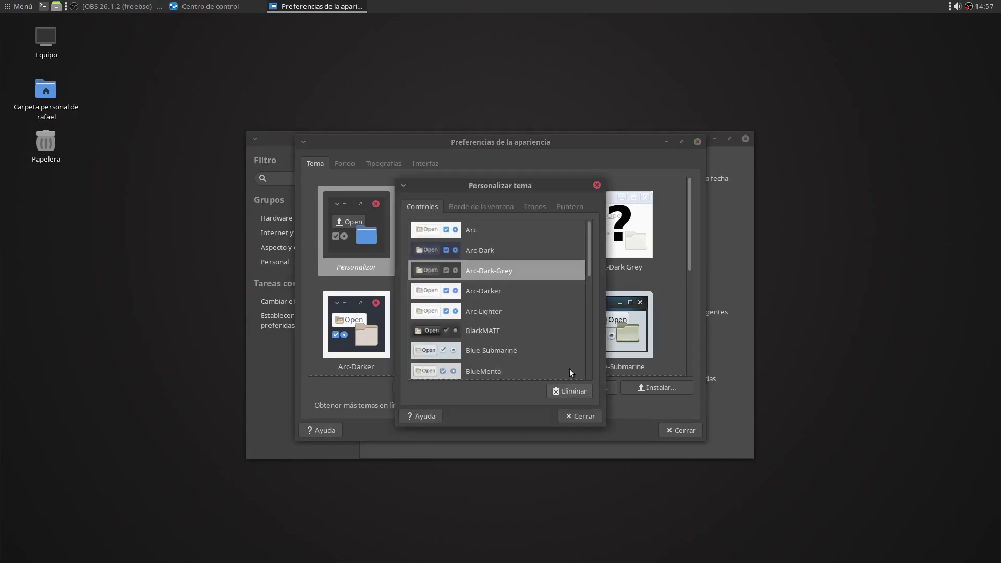
click(537, 207)
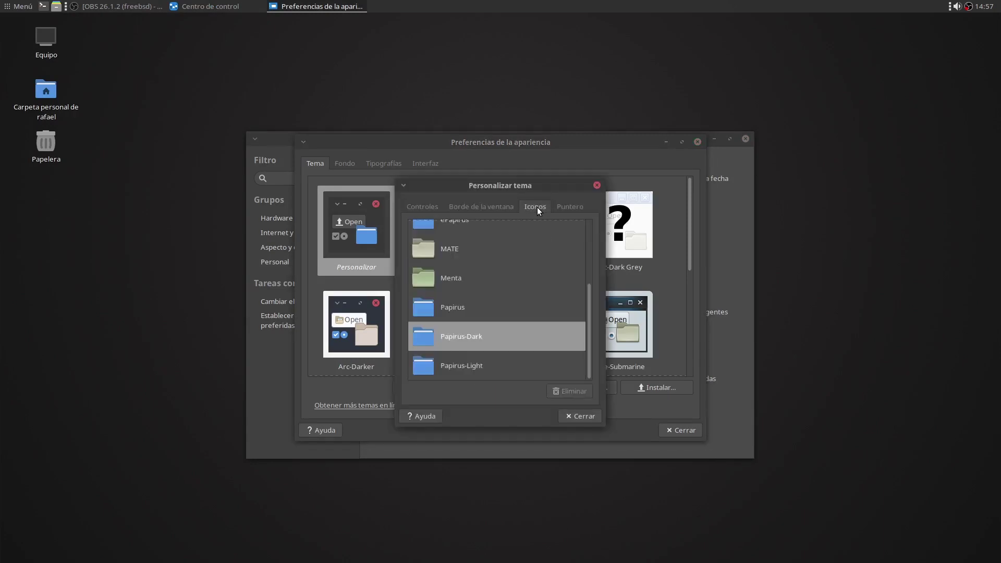
scroll(477, 312, up, 4)
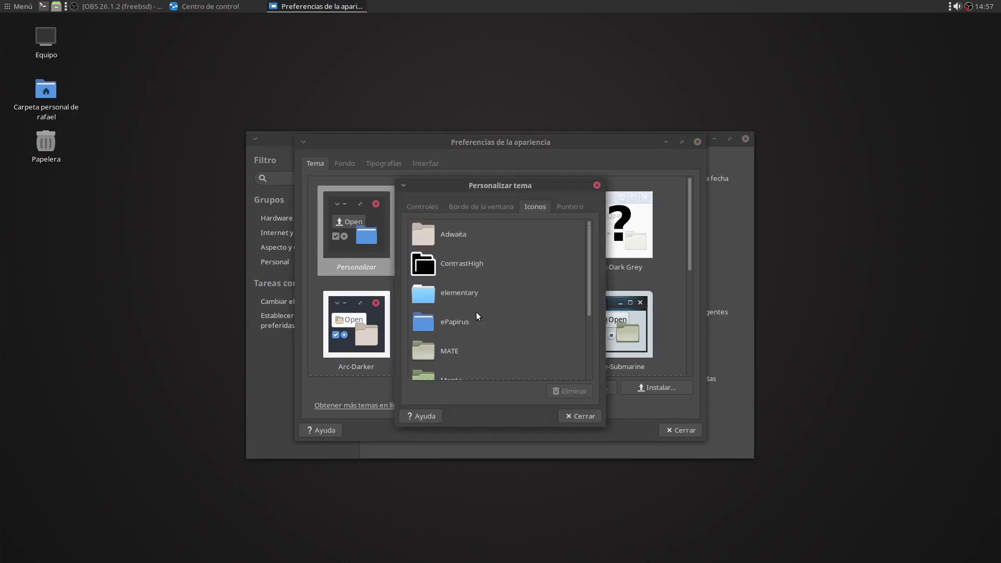
click(457, 293)
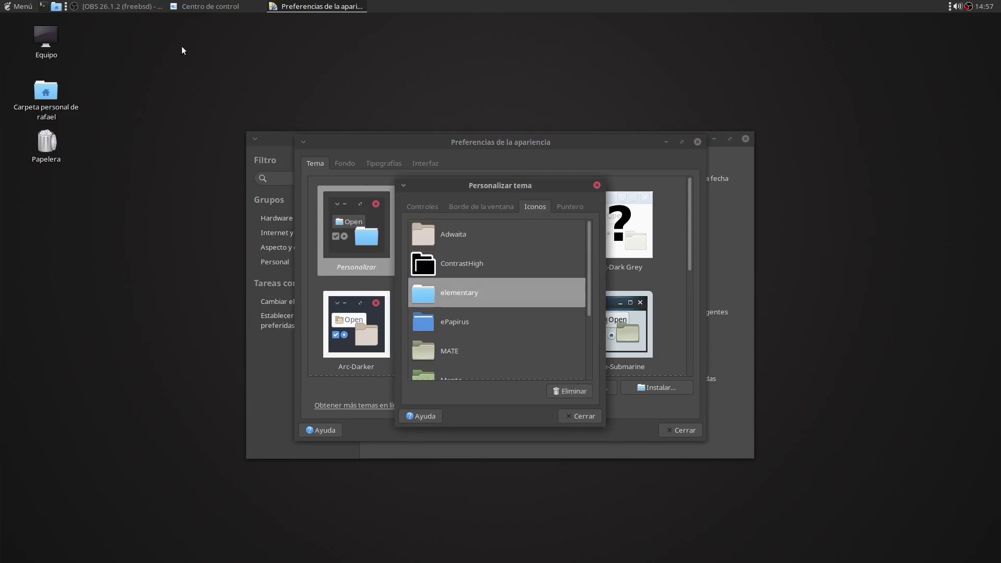
drag(87, 29, 19, 195)
click(138, 249)
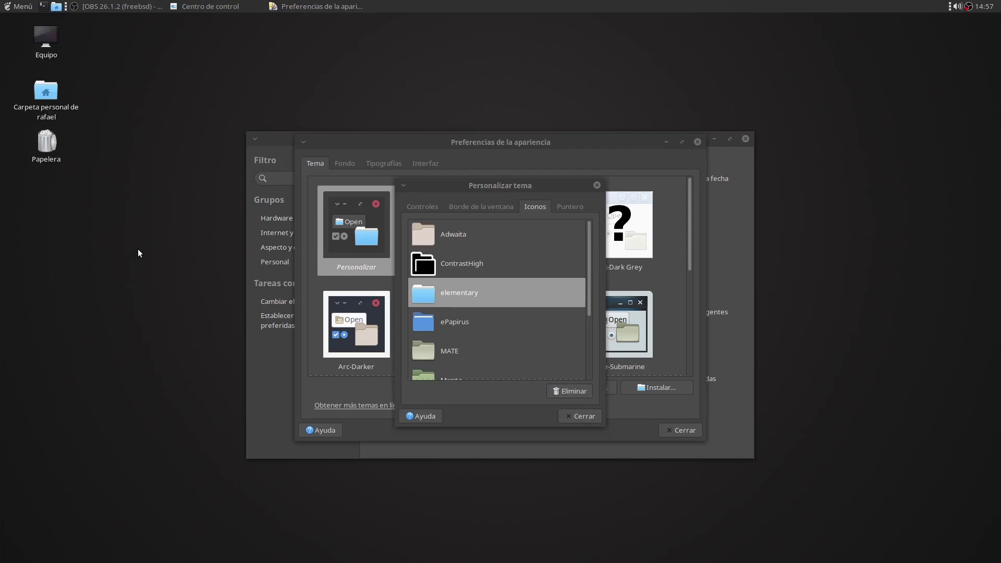
- View the available pointer themes, then close the theme customization, the appearance preferences and the Centro de control
click(568, 211)
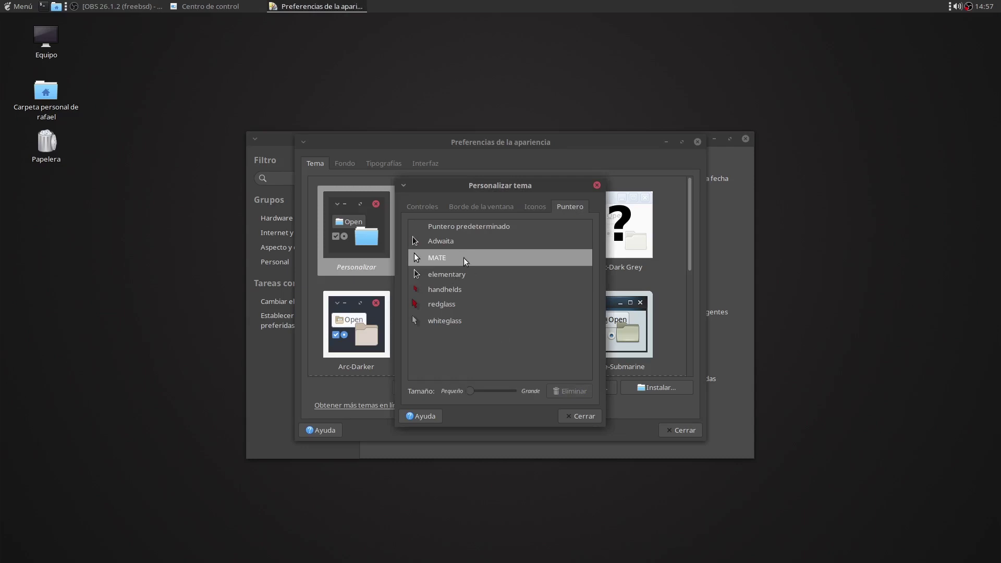
click(584, 416)
click(681, 430)
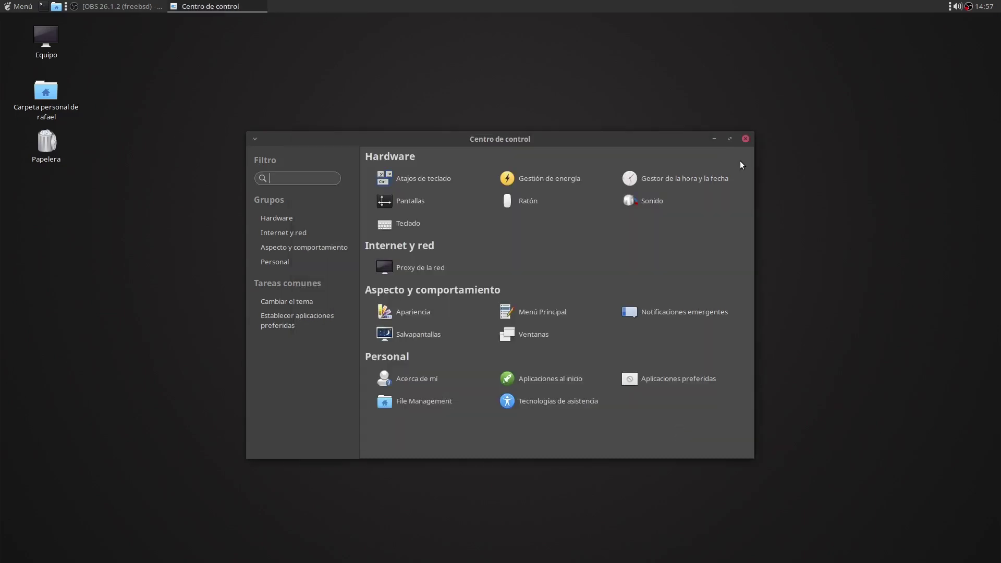
click(746, 140)
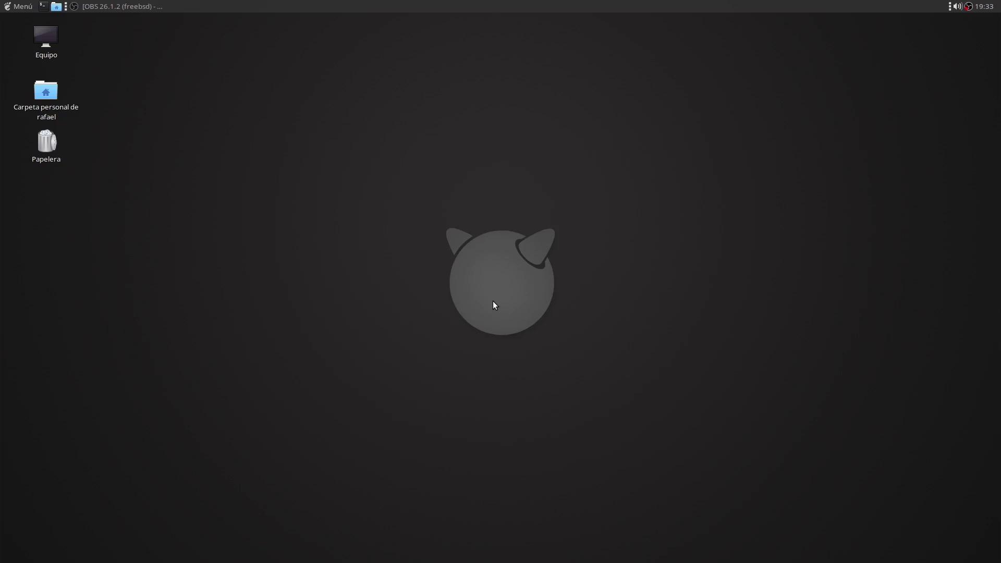
- Open a maximized terminal with text enlarged three levels and list the home directory in long format
click(42, 5)
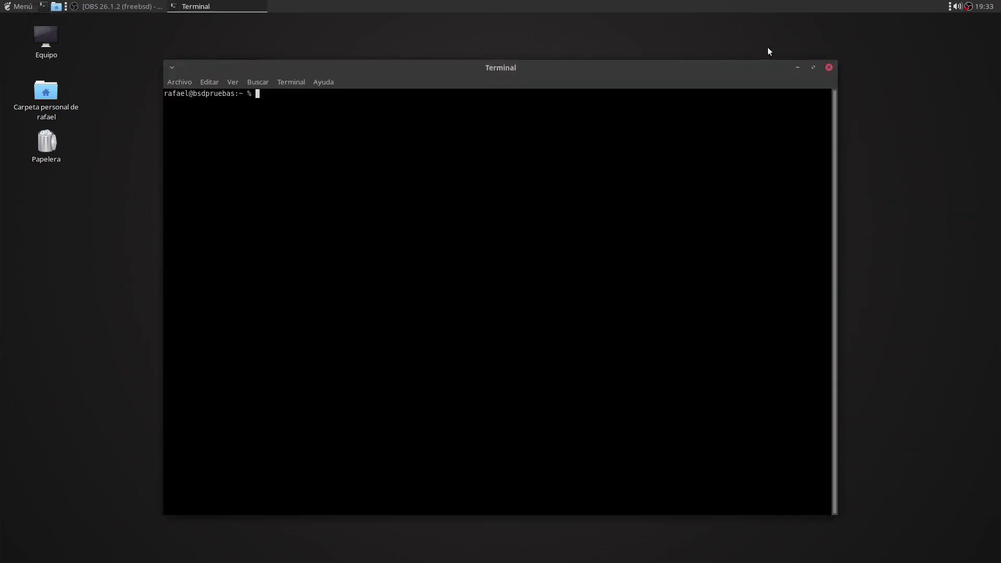
click(813, 68)
key(ctrl+plus)
key(ctrl+plus)
key(ctrl+plus)
text(ls -l)
key(Return)
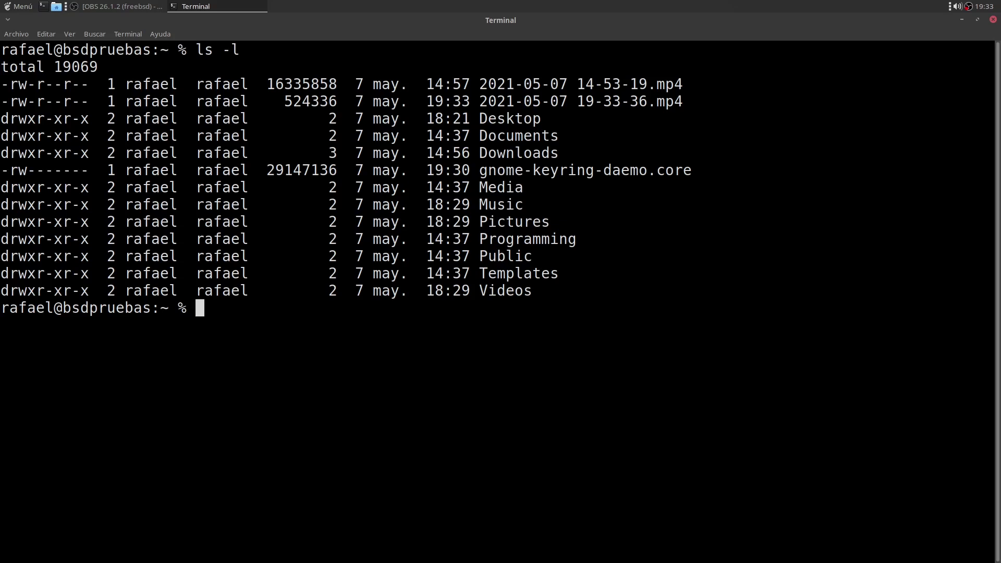
- Switch to the root account with su, entering the root password
text(su)
key(Return)
key(Return)
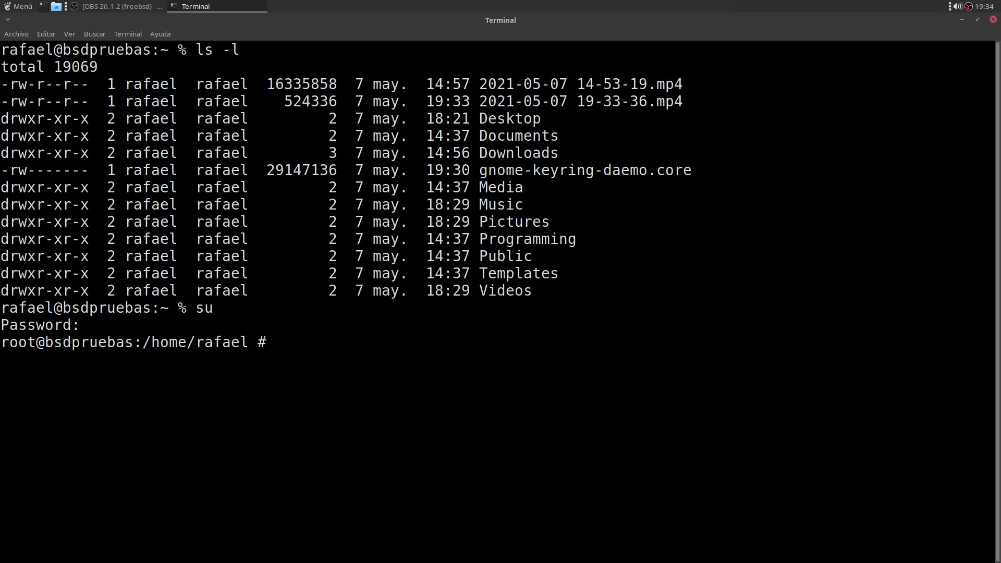
- Install the xdg-user-dirs package with pkg, accepting the installation, and leave the root shell
text(pkg install xdg)
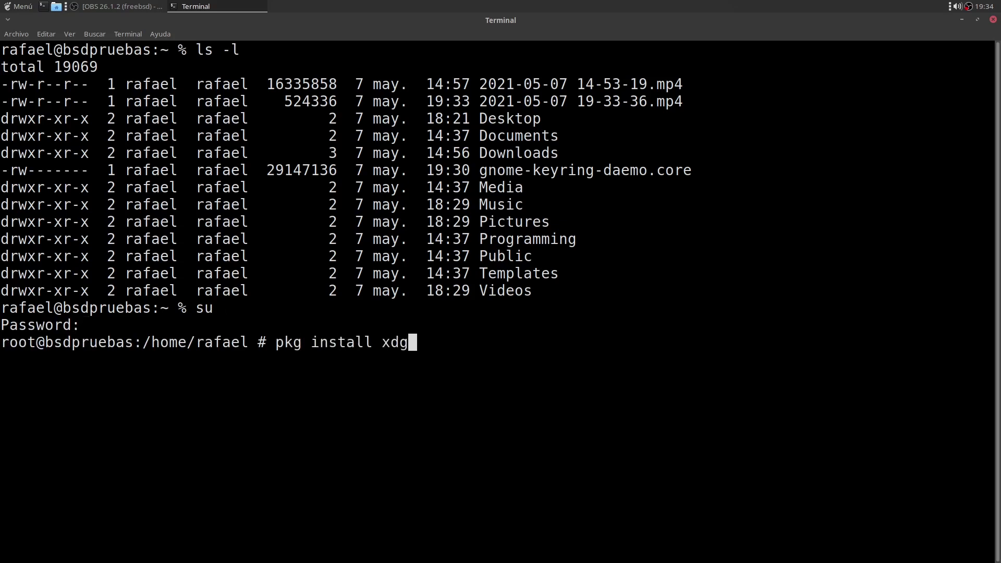
text(-user-dirs)
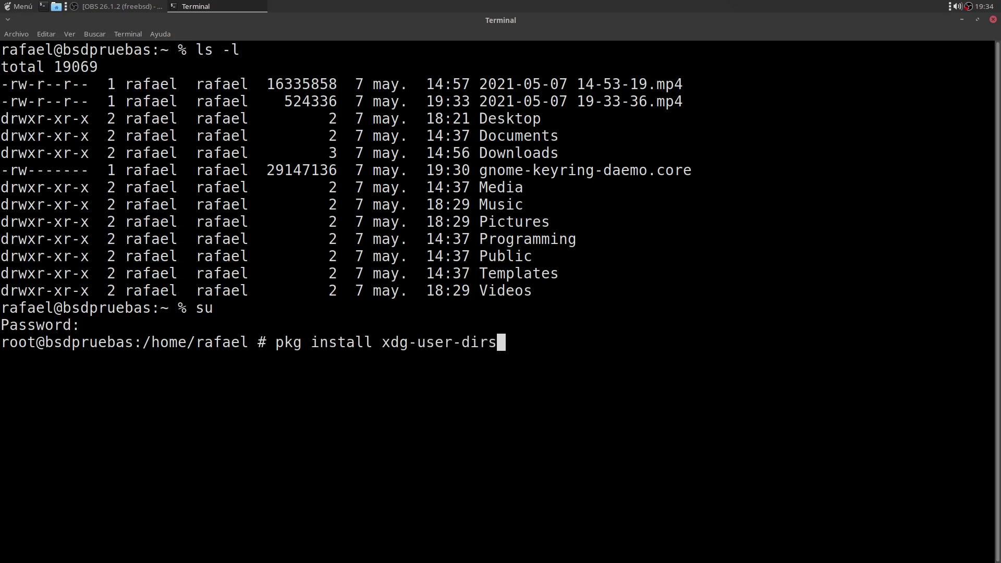
key(Return)
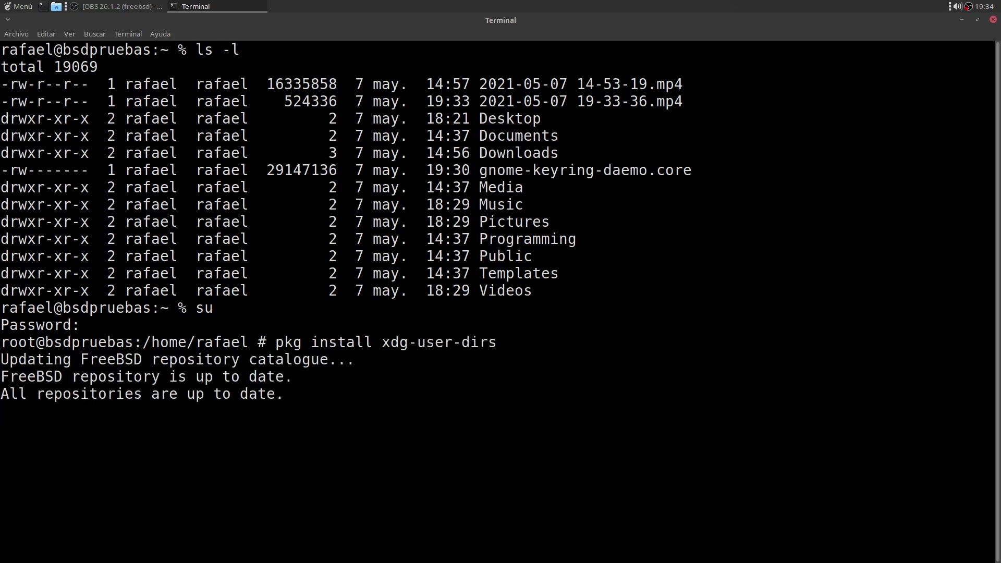
text(y)
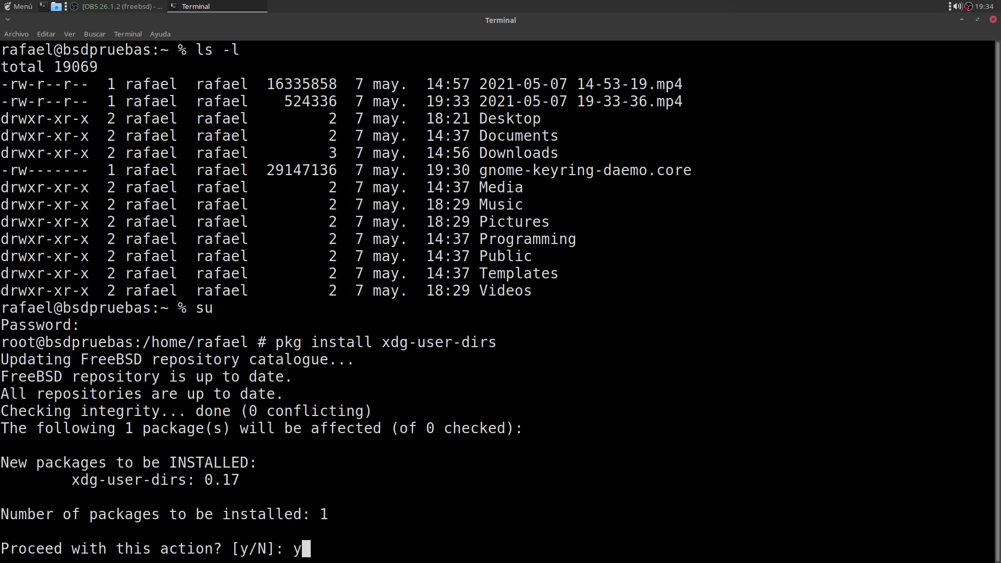
key(Return)
text(exit)
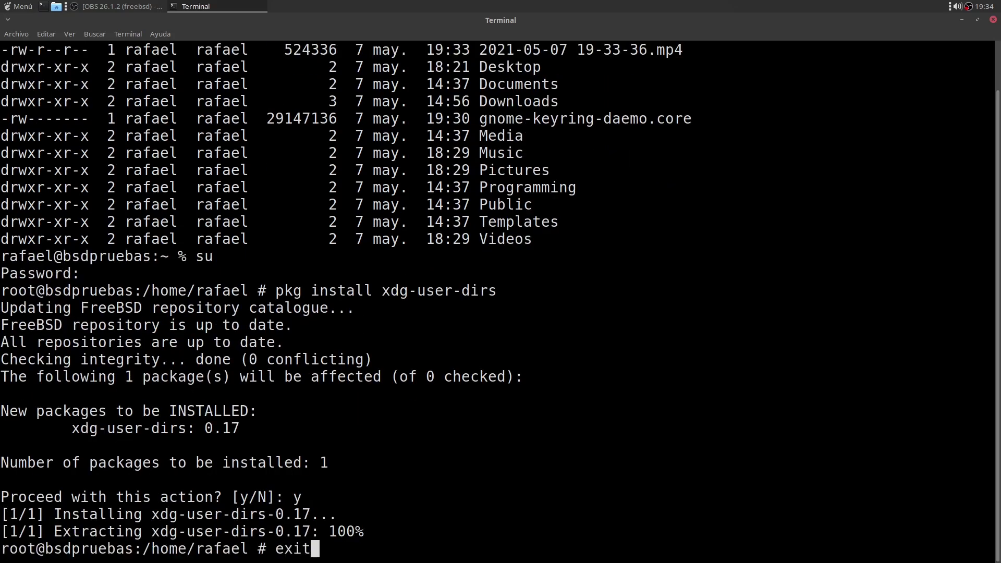
key(Return)
- Run xdg-user-dirs-update with --force and list the home directory in long format
text(xdg-user-dirs)
key(Tab)
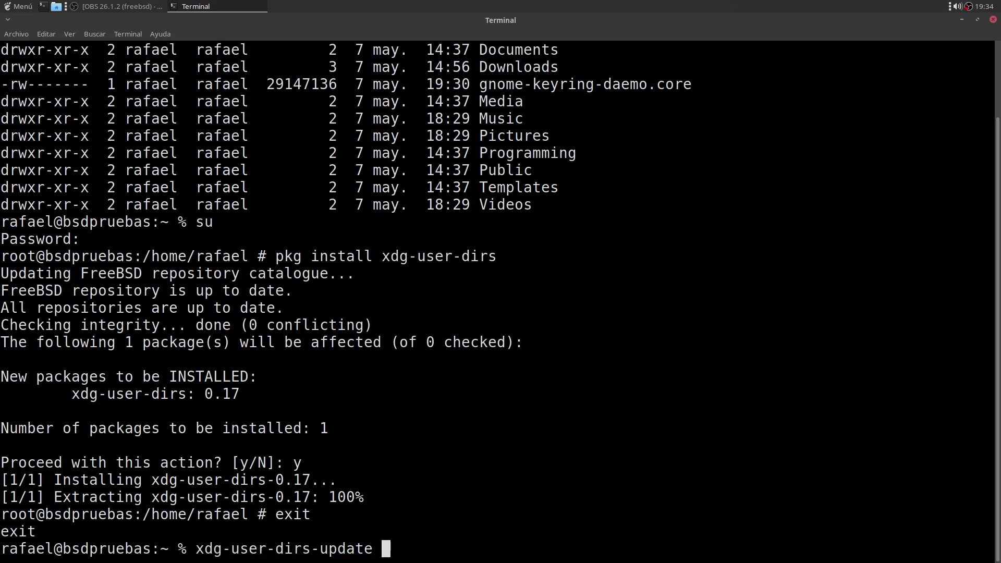
text(--force)
key(Return)
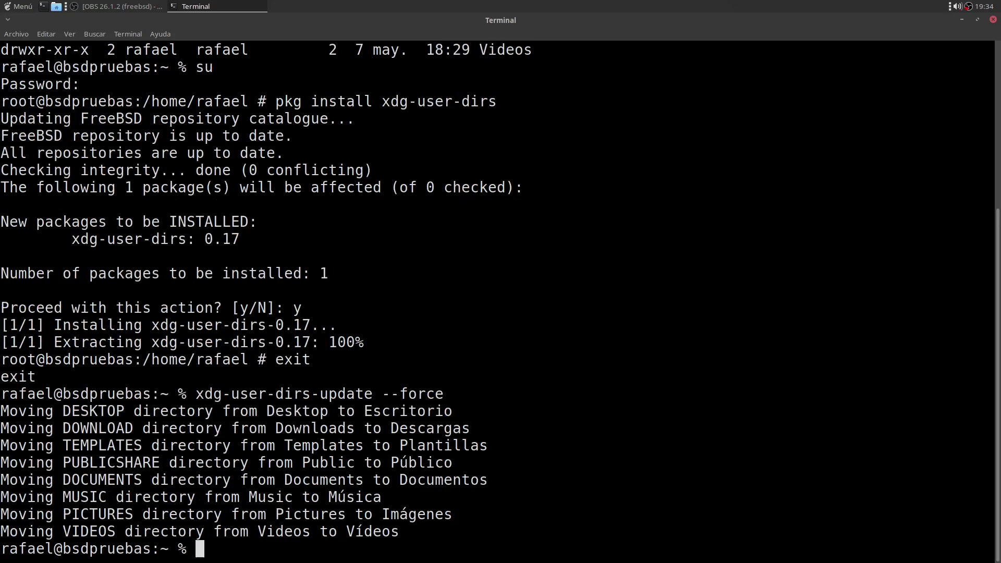
text(ls -l)
key(Return)
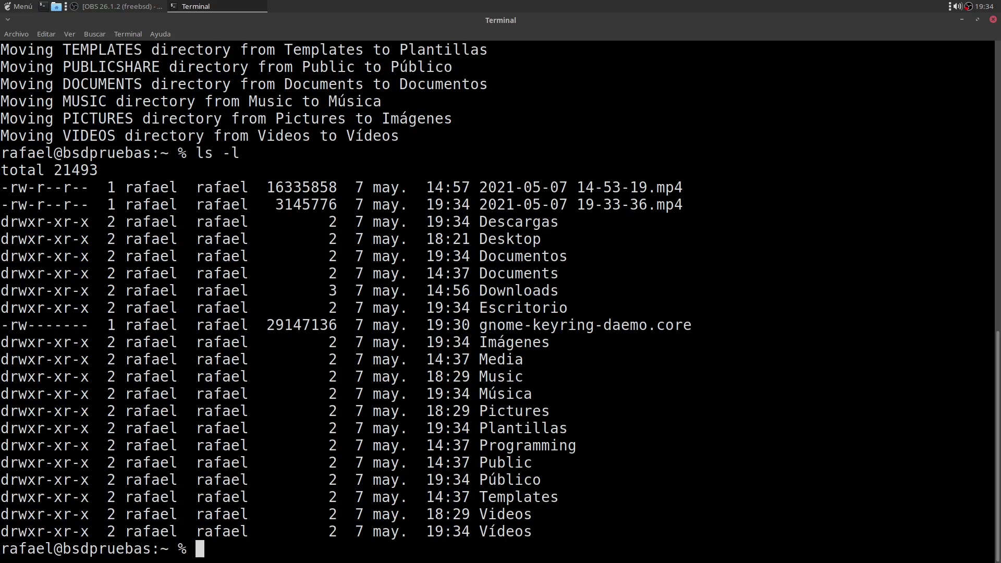
- Delete the English-named Documents directory from the home folder with rm -r
text(rm -r Doc)
key(Tab)
key(Tab)
text(s)
key(Return)
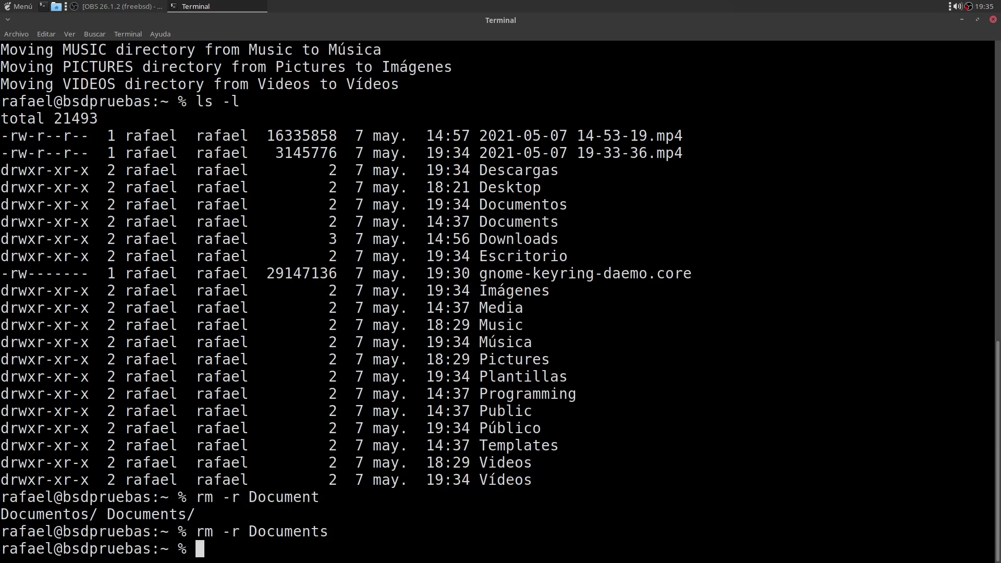
- Delete the Downloads directory recursively, reusing the previous rm -r command
key(Up)
key(BackSpace)
key(BackSpace)
key(BackSpace)
key(BackSpace)
key(BackSpace)
key(BackSpace)
key(BackSpace)
text(w)
key(Tab)
key(Return)
- Delete the Music directory recursively from the home folder
key(Up)
key(BackSpace)
key(BackSpace)
key(BackSpace)
key(BackSpace)
key(BackSpace)
key(BackSpace)
key(BackSpace)
key(BackSpace)
key(BackSpace)
key(BackSpace)
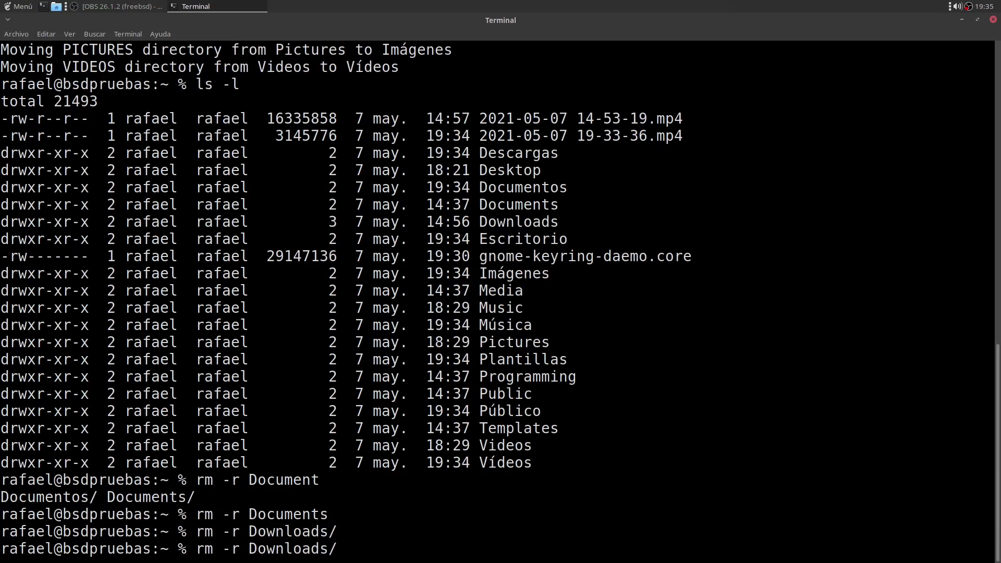
text(Mus)
key(Tab)
key(Return)
- Delete the Pictures directory recursively from the home folder
key(Up)
key(BackSpace)
key(BackSpace)
key(BackSpace)
key(BackSpace)
key(BackSpace)
key(BackSpace)
text(Pi)
key(Tab)
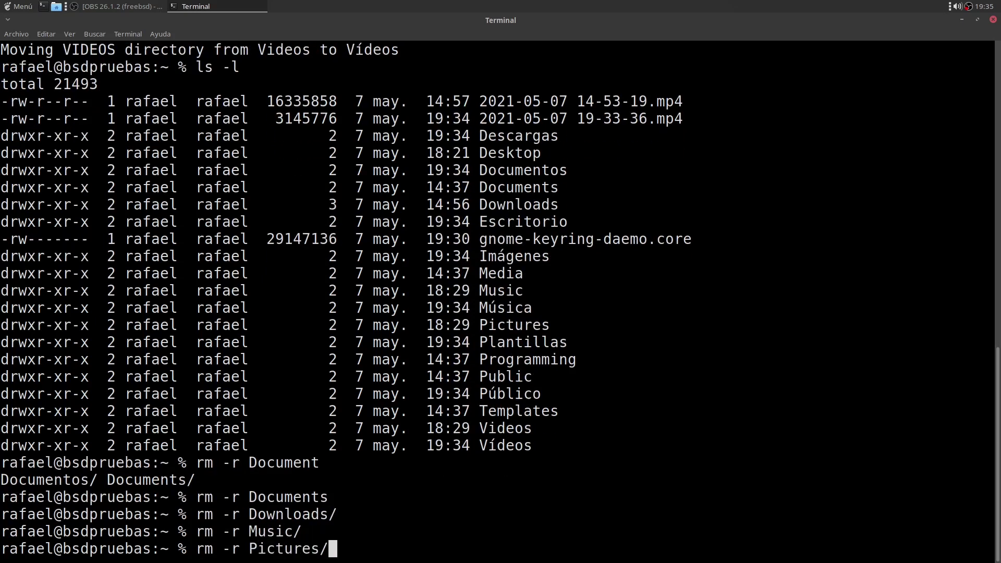
key(Return)
- Delete the Public directory recursively from the home folder
key(Up)
key(BackSpace)
key(BackSpace)
key(BackSpace)
key(BackSpace)
key(BackSpace)
key(BackSpace)
key(BackSpace)
key(BackSpace)
key(BackSpace)
text(Pu)
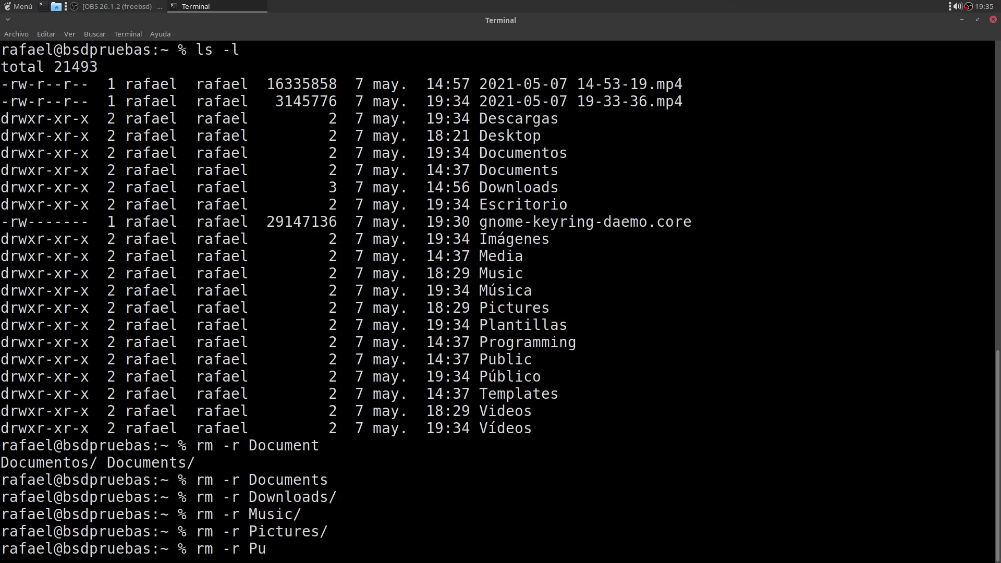
key(Tab)
key(Return)
- Delete the Templates directory recursively from the home folder
key(Up)
key(BackSpace)
key(BackSpace)
key(BackSpace)
key(BackSpace)
key(BackSpace)
key(BackSpace)
key(BackSpace)
text(T)
key(Tab)
key(Return)
- Delete the unaccented Videos directory recursively from the home folder
key(Up)
key(BackSpace)
key(BackSpace)
key(BackSpace)
key(BackSpace)
key(BackSpace)
key(BackSpace)
key(BackSpace)
key(BackSpace)
key(BackSpace)
key(BackSpace)
text(Vi)
key(Tab)
key(Return)
- Delete the Desktop directory recursively and list the home folder's contents in long format
key(Up)
key(BackSpace)
key(BackSpace)
key(BackSpace)
key(BackSpace)
key(BackSpace)
key(BackSpace)
key(BackSpace)
text(Desk)
key(Tab)
key(Return)
text(ls -l)
key(Return)
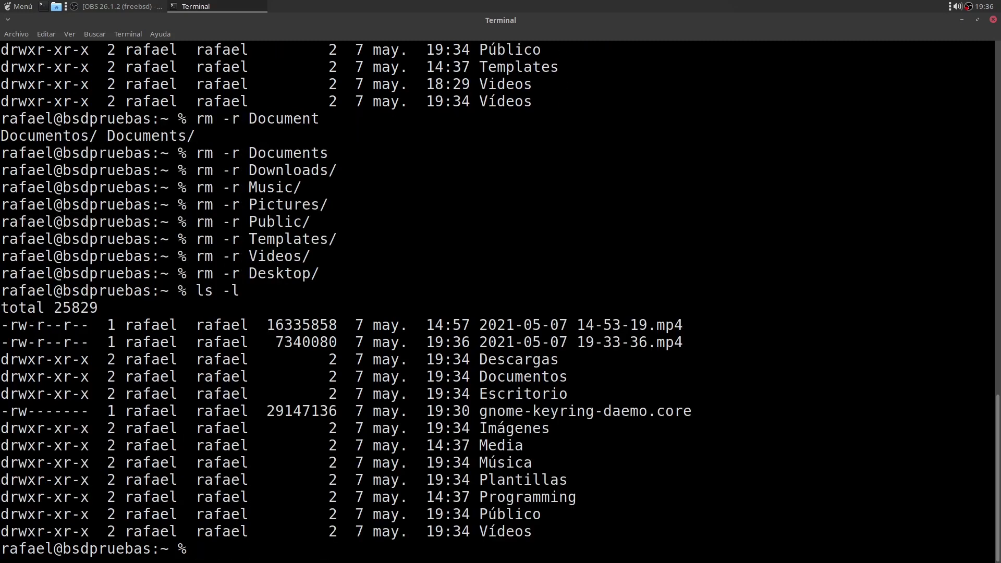
- Close the terminal and launch the Firefox web browser in a maximized window
click(992, 19)
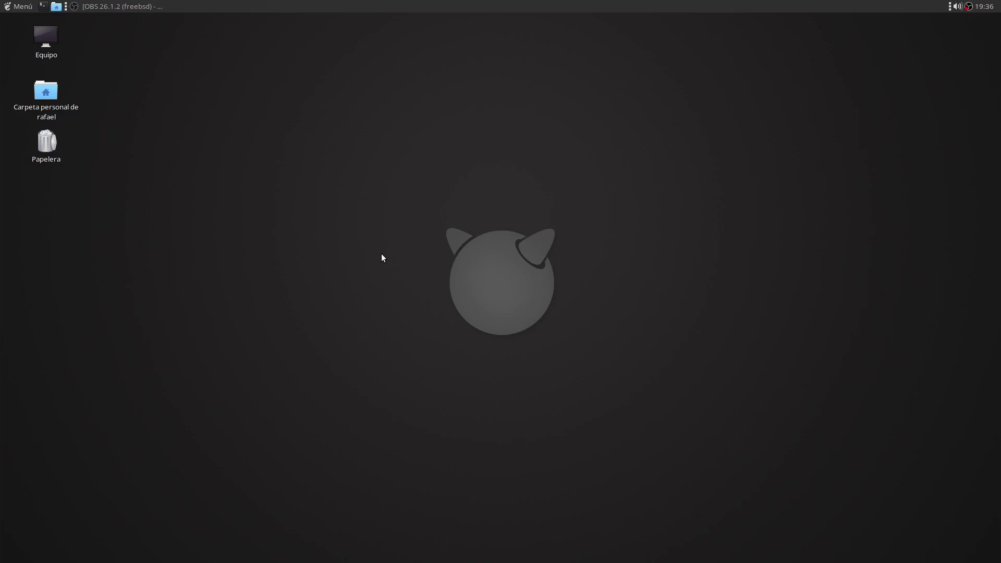
click(20, 4)
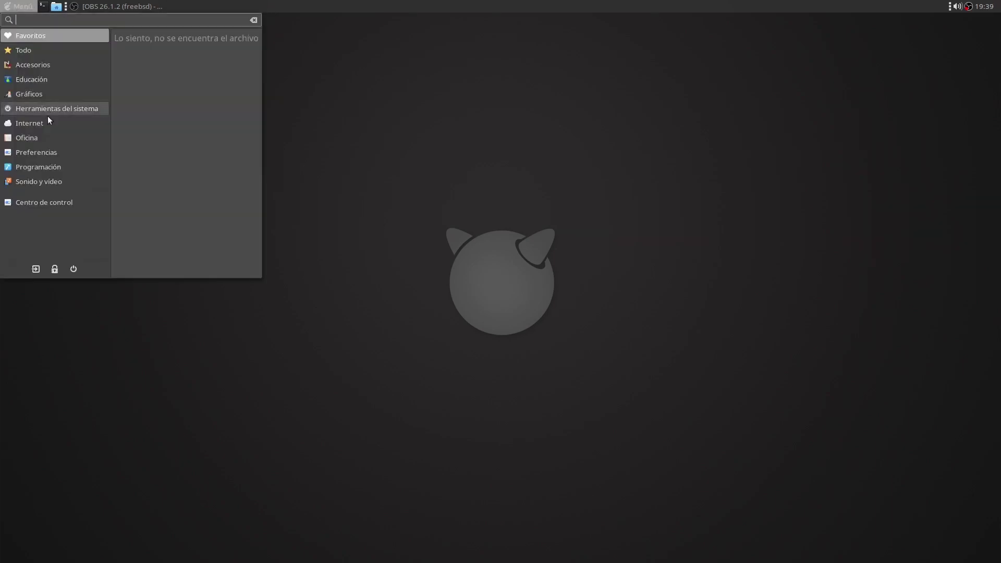
click(37, 126)
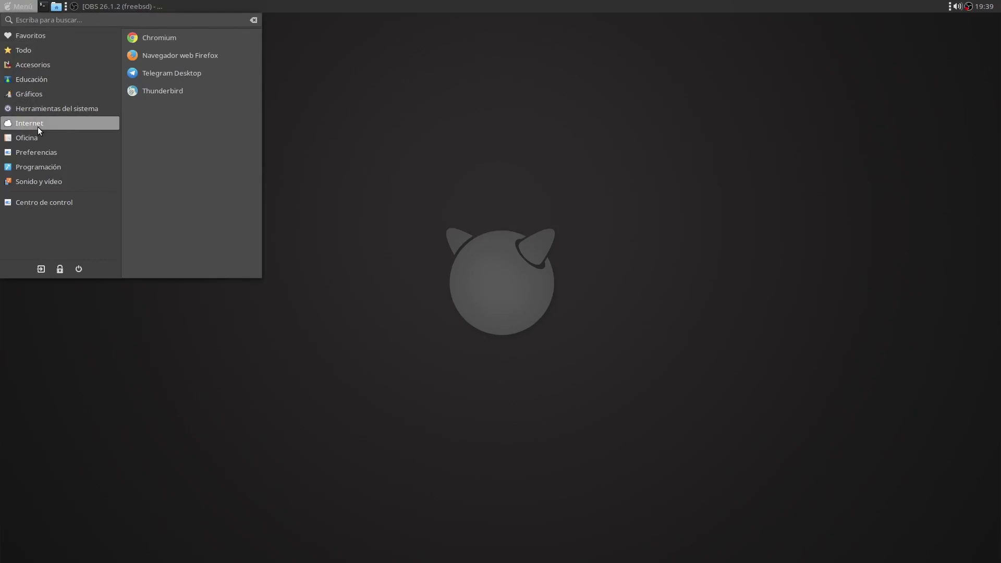
click(188, 54)
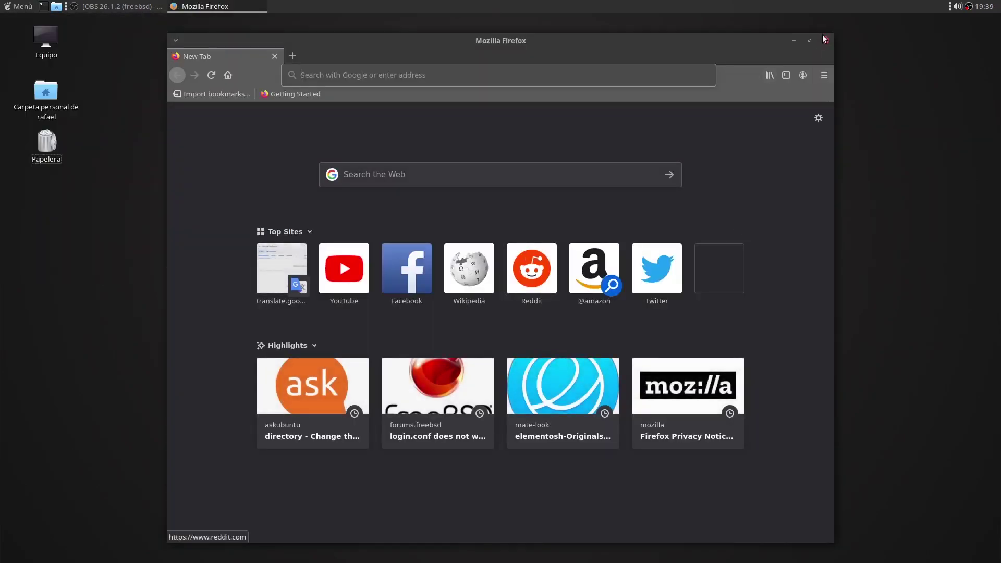
click(808, 40)
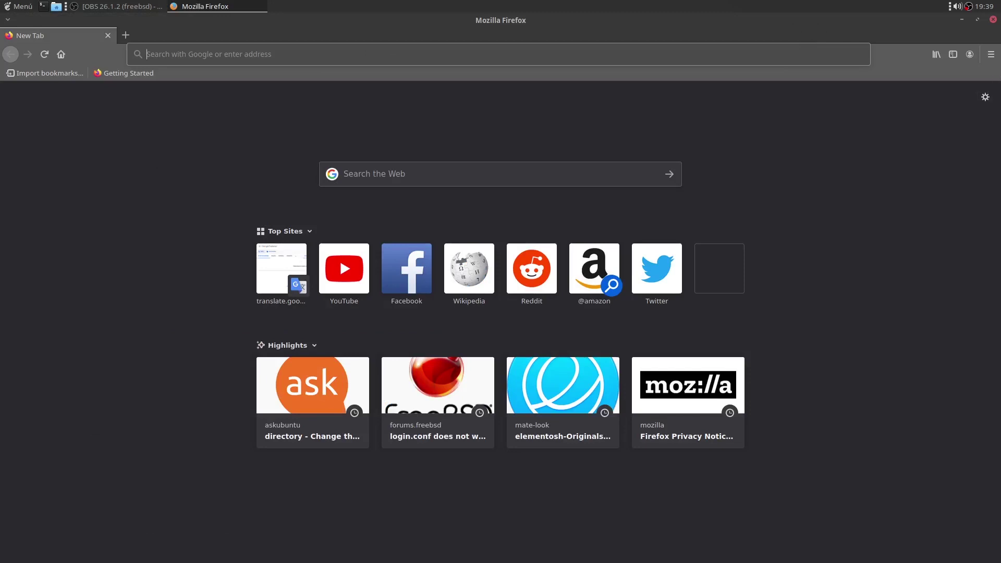
- Check which interface languages are offered in the browser's general preferences
click(990, 54)
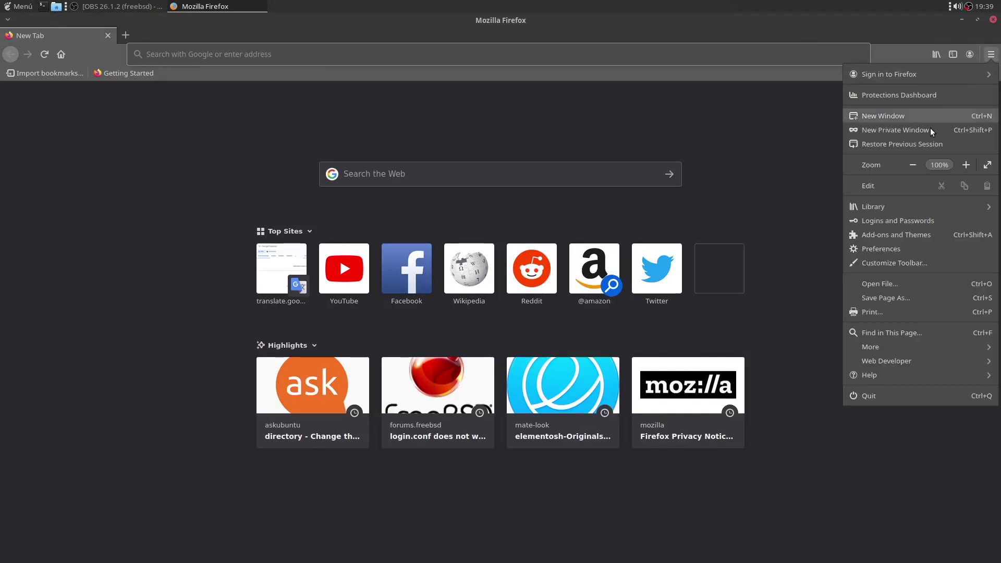
click(879, 249)
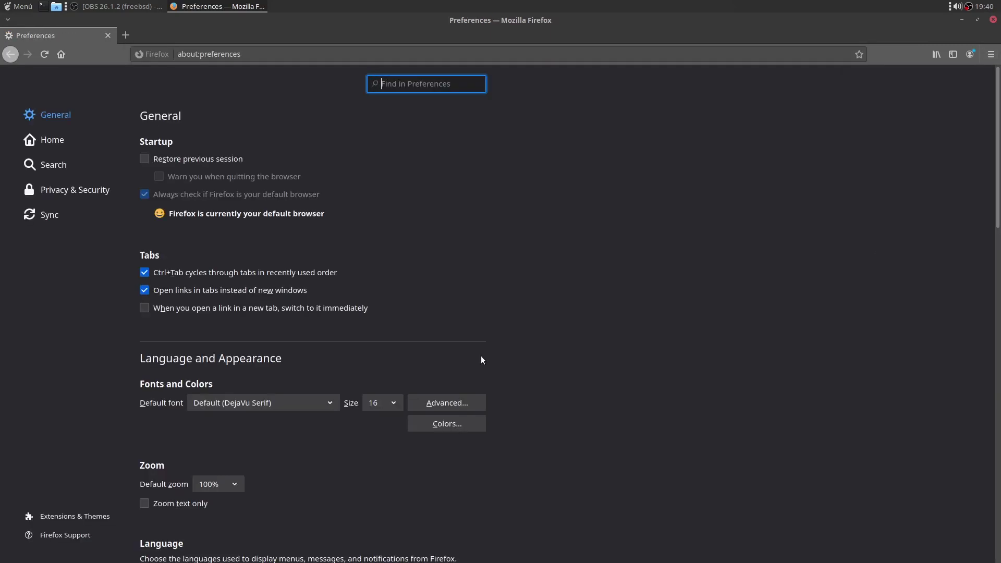
scroll(386, 383, down, 5)
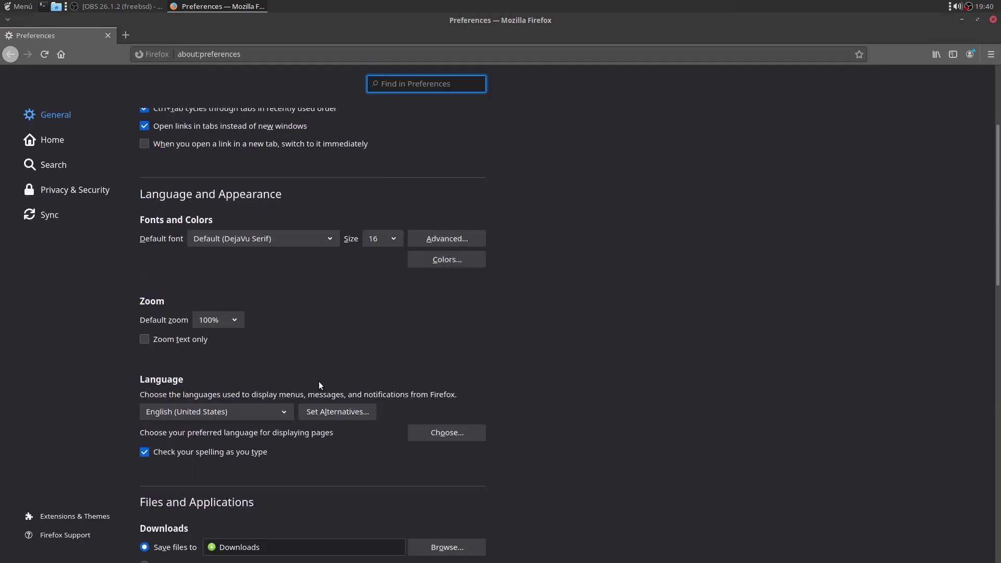
click(282, 411)
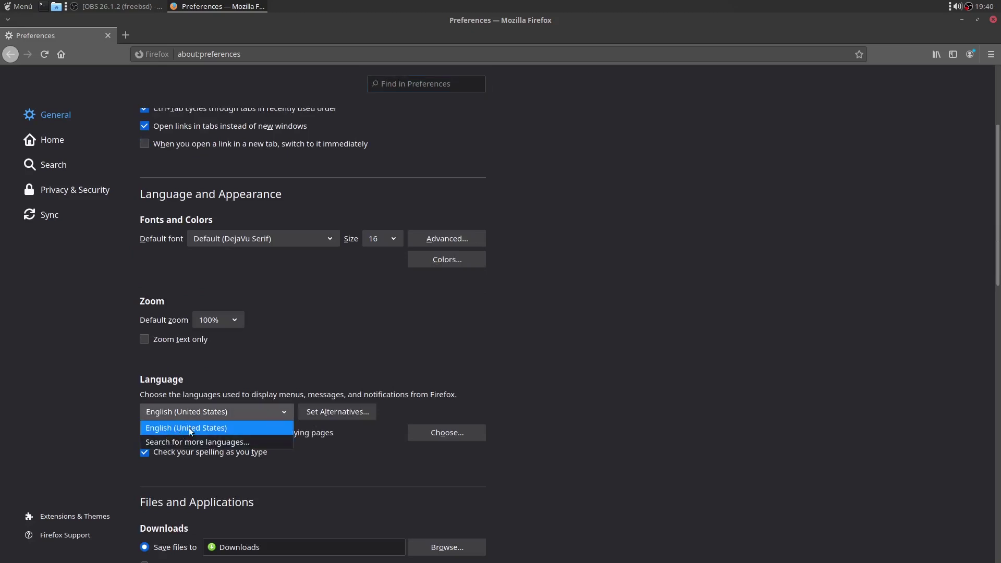
key(Escape)
- Leave the preferences for the home page and go to addons.mozilla.org/language-tools
click(63, 56)
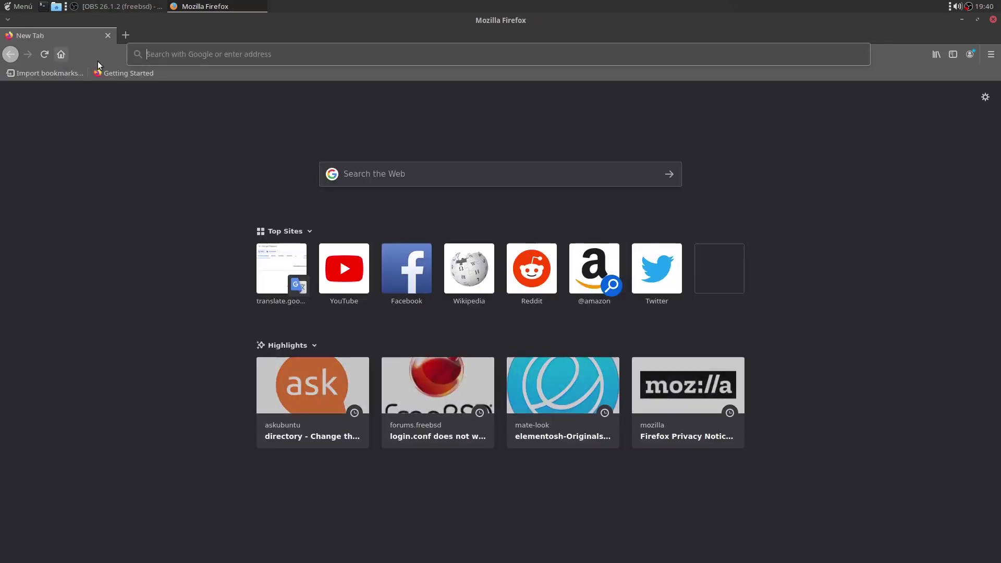
click(218, 54)
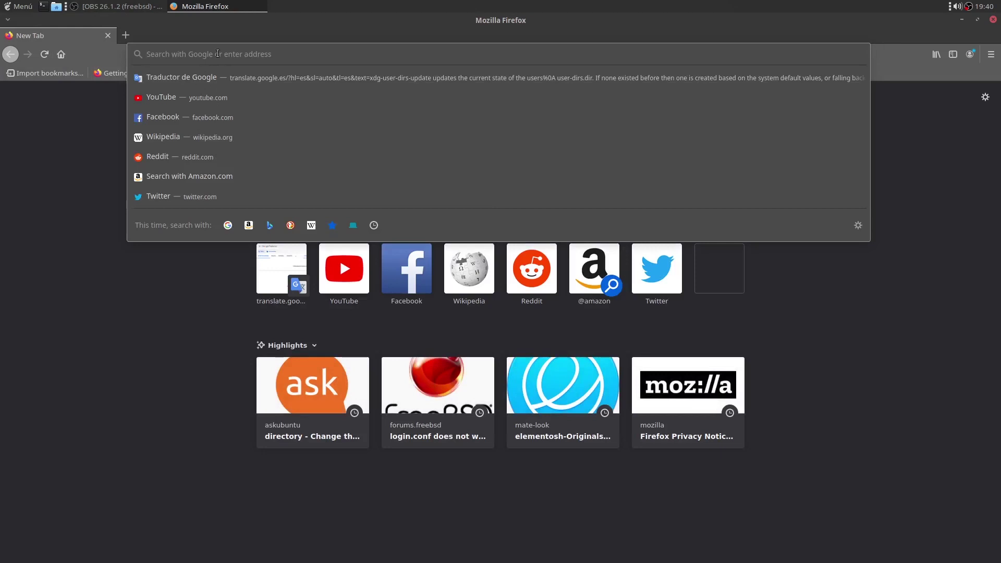
text(addons.mozilla.org/language-tools)
key(Return)
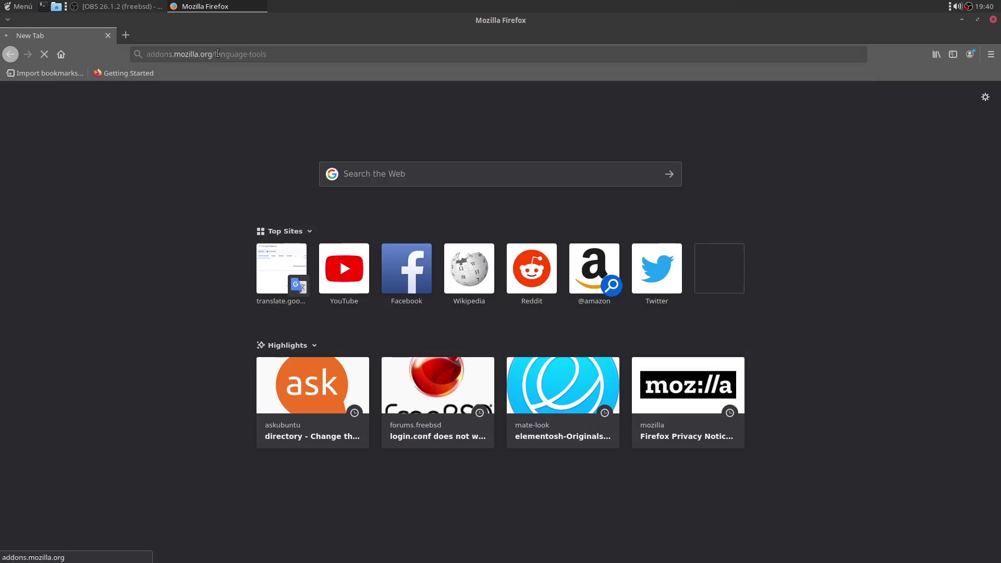
- Find Spanish (Spain) in the list of all locales and open its Español (España) Language Pack page
scroll(442, 427, down, 2)
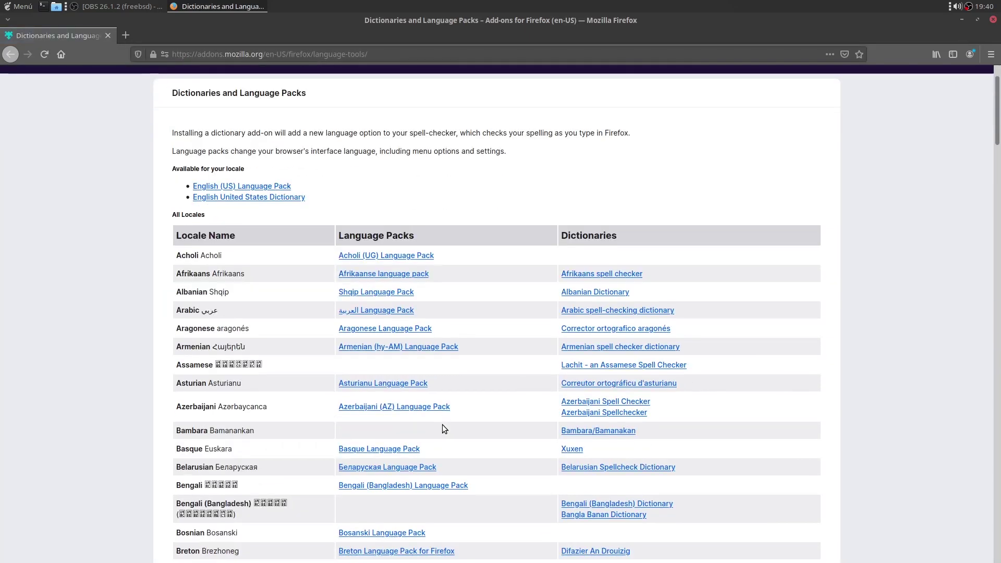
scroll(442, 424, down, 20)
scroll(417, 424, down, 10)
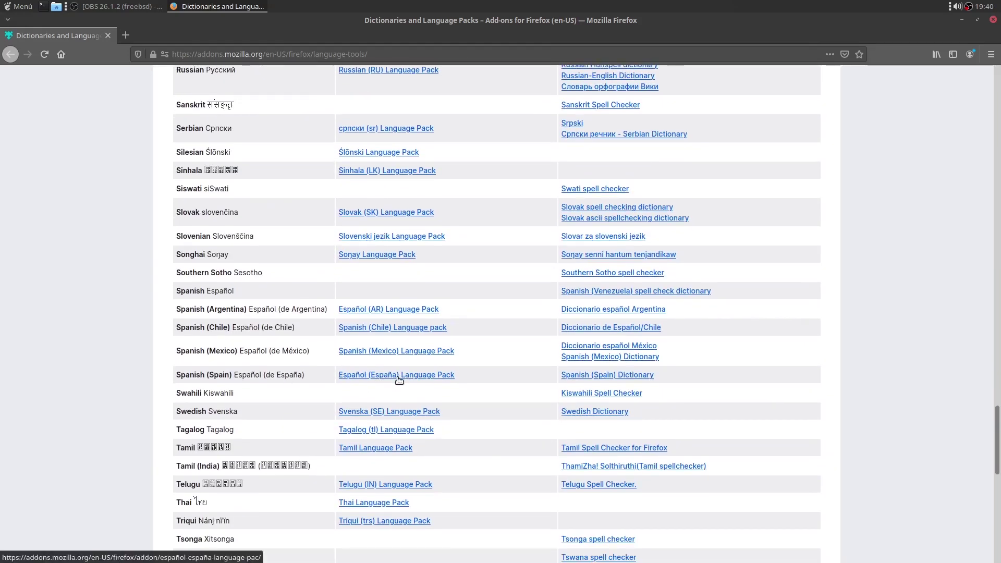
click(399, 379)
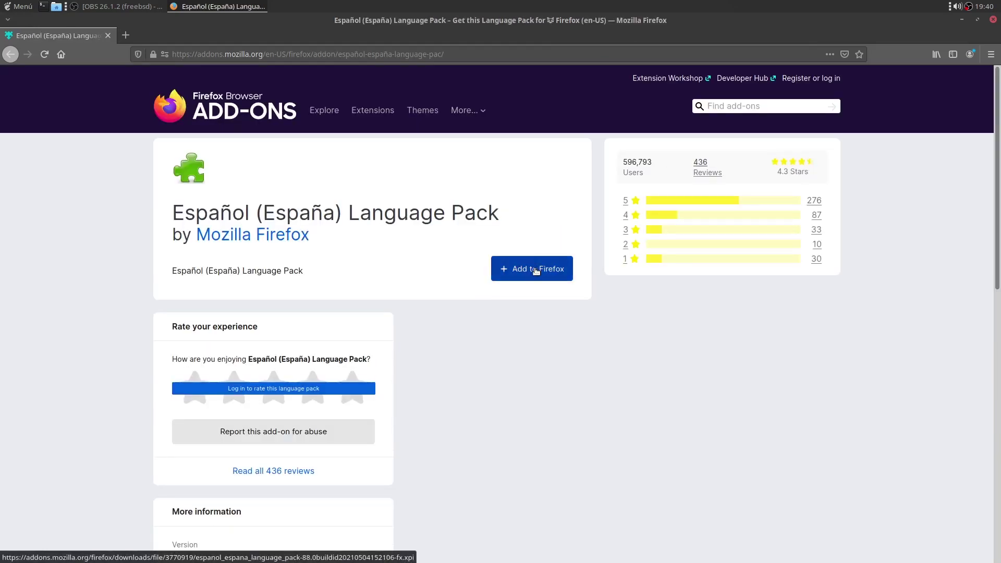
- Add the Español (España) Language Pack to the browser and dismiss the confirmation
click(535, 271)
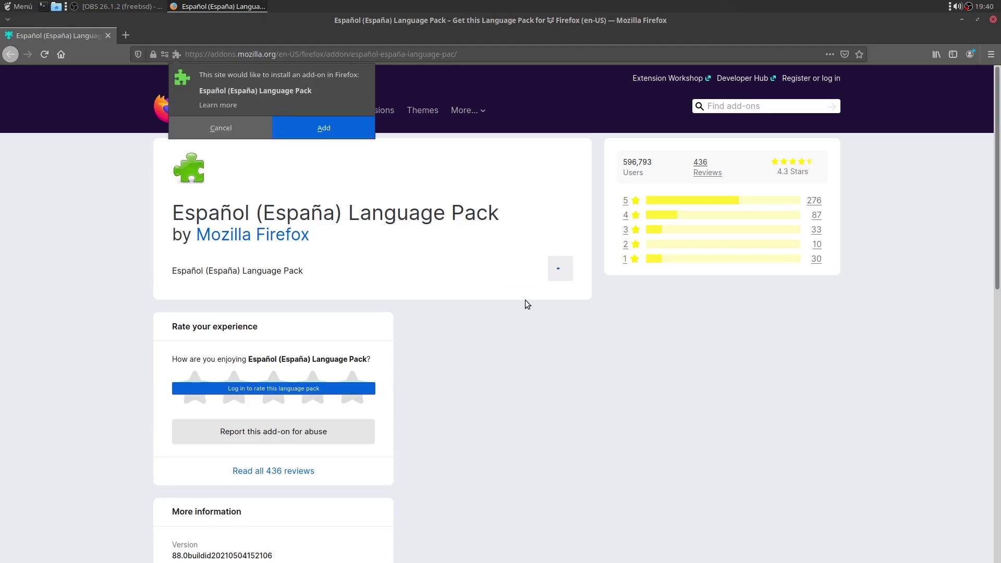
click(324, 127)
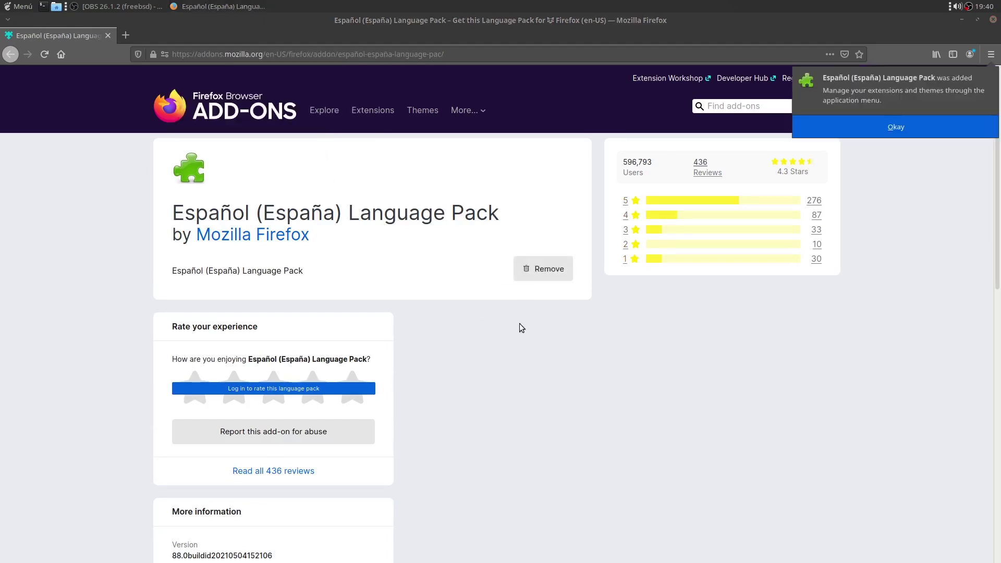
click(865, 130)
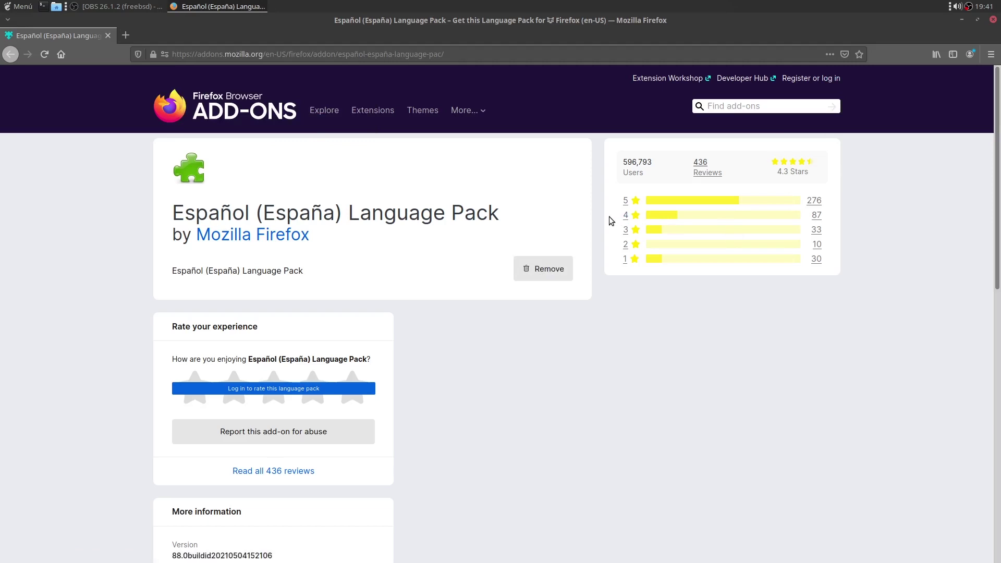
- Set the browser's interface language to Spanish (Spain) in the preferences, then apply the change and restart
click(989, 54)
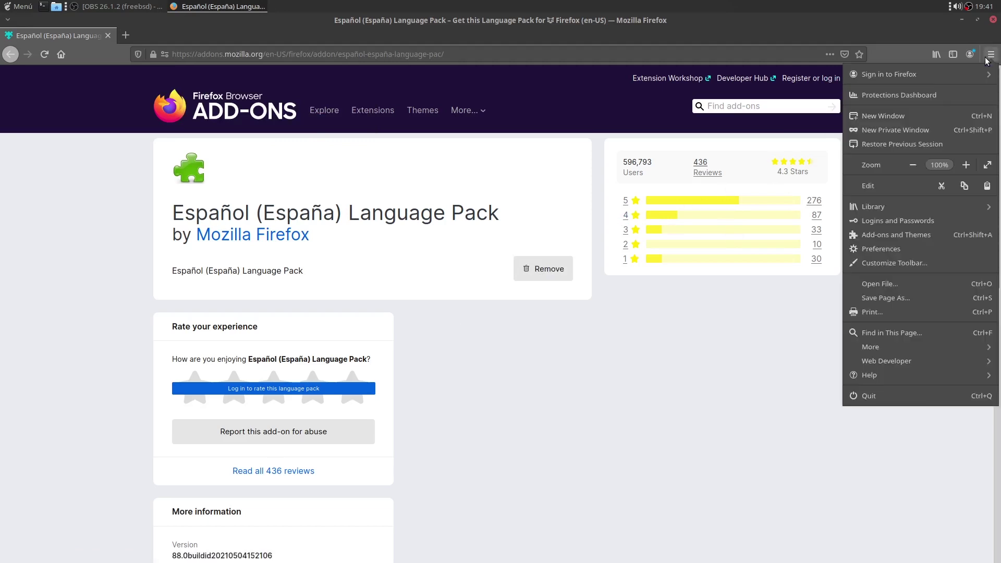
click(886, 249)
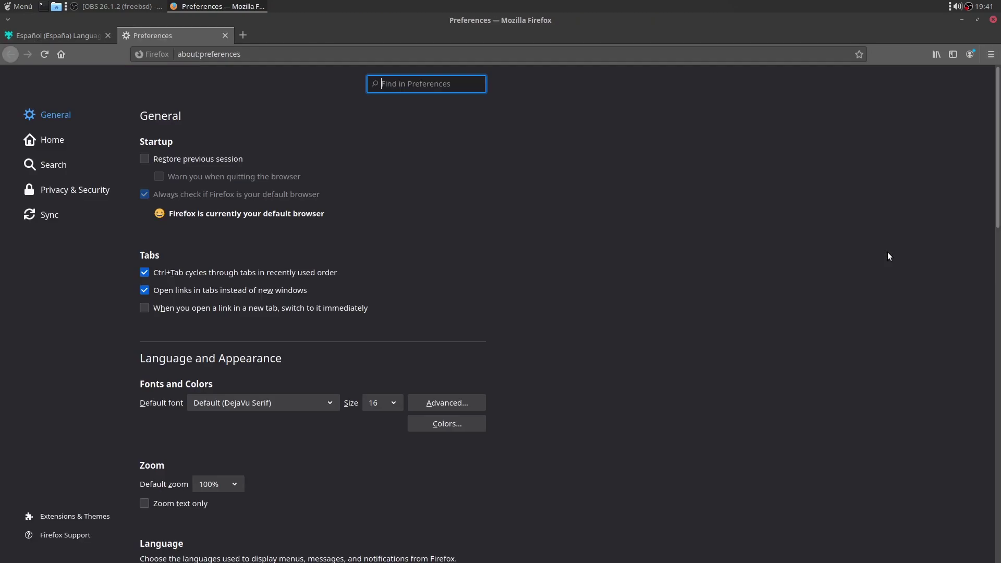
scroll(223, 437, down, 3)
click(254, 411)
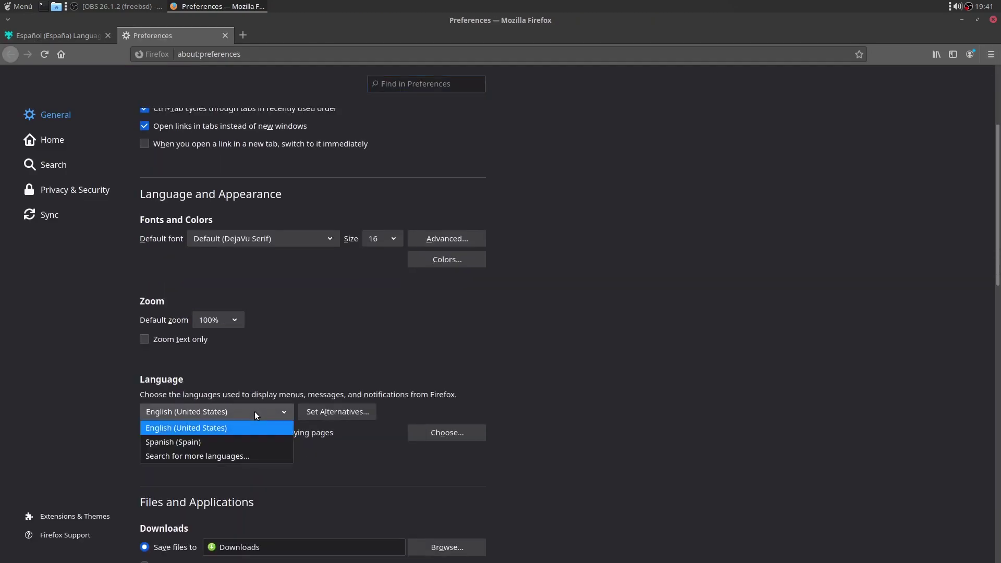
click(177, 442)
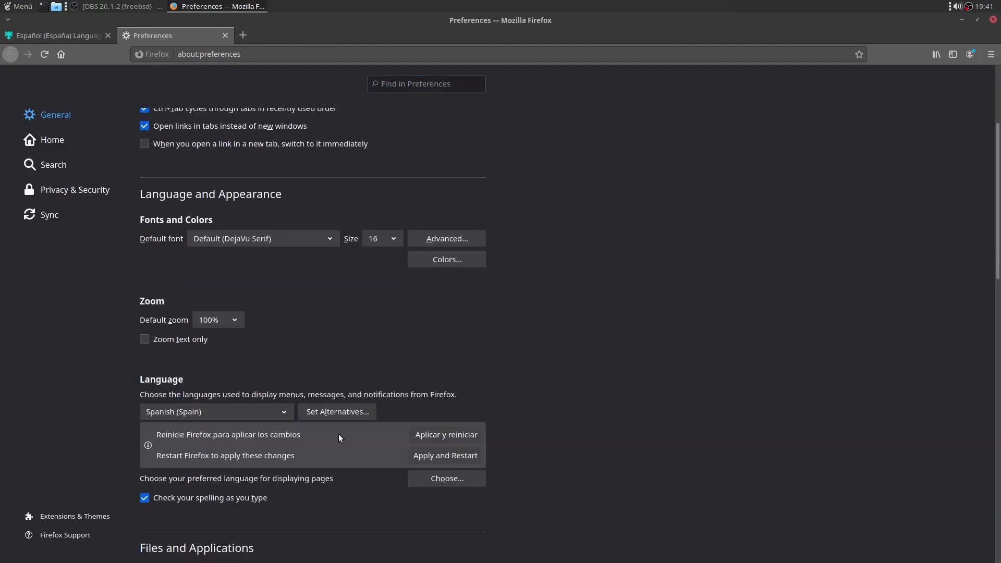
click(444, 435)
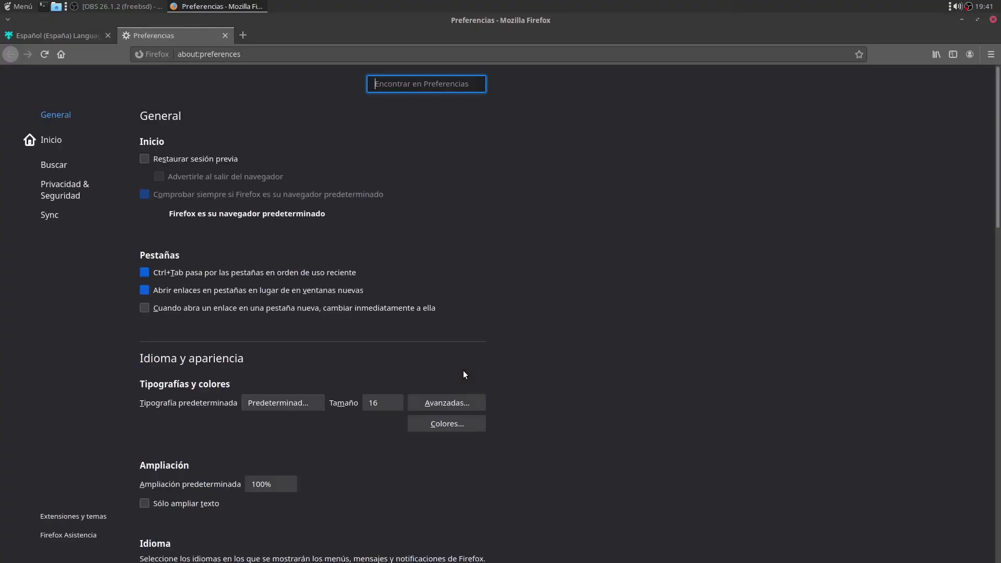
- Close the preferences page, check the language of the home page and application menu, and close the browser
click(224, 36)
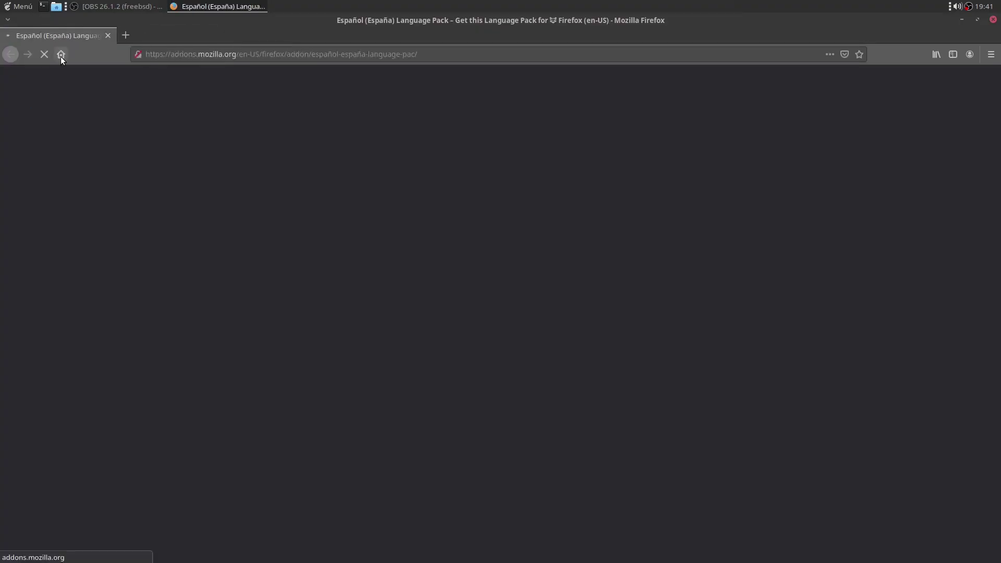
click(61, 54)
click(991, 54)
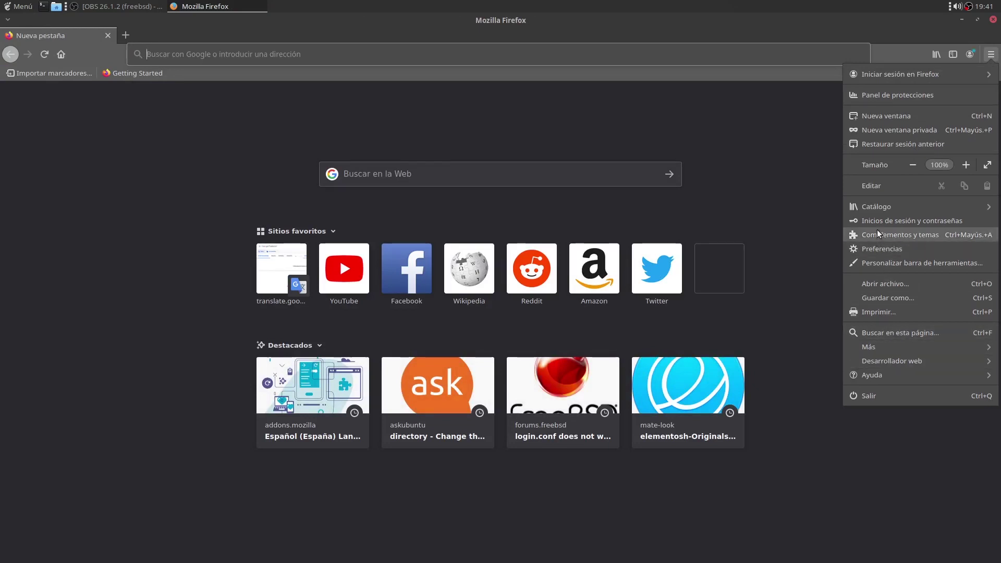
click(481, 21)
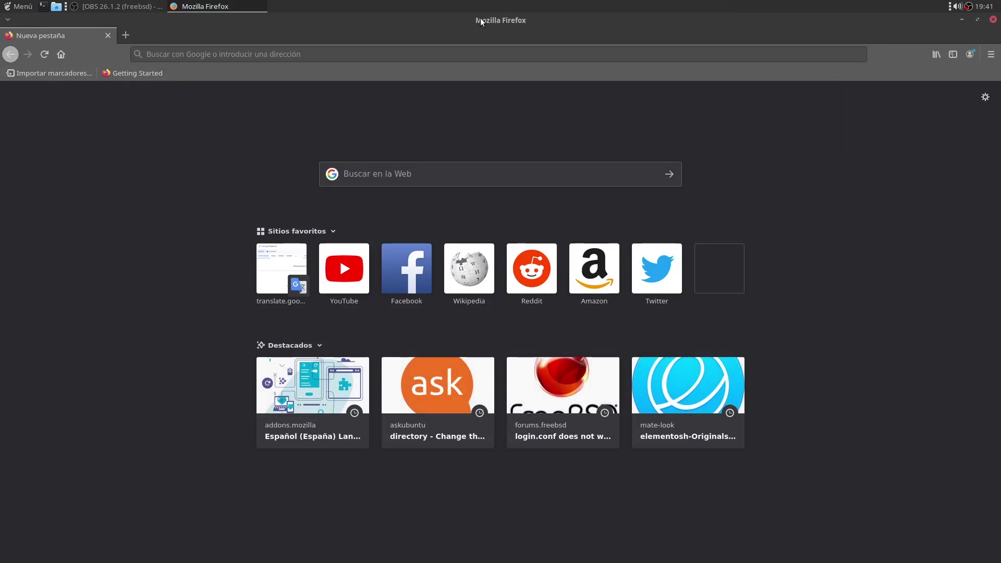
click(993, 20)
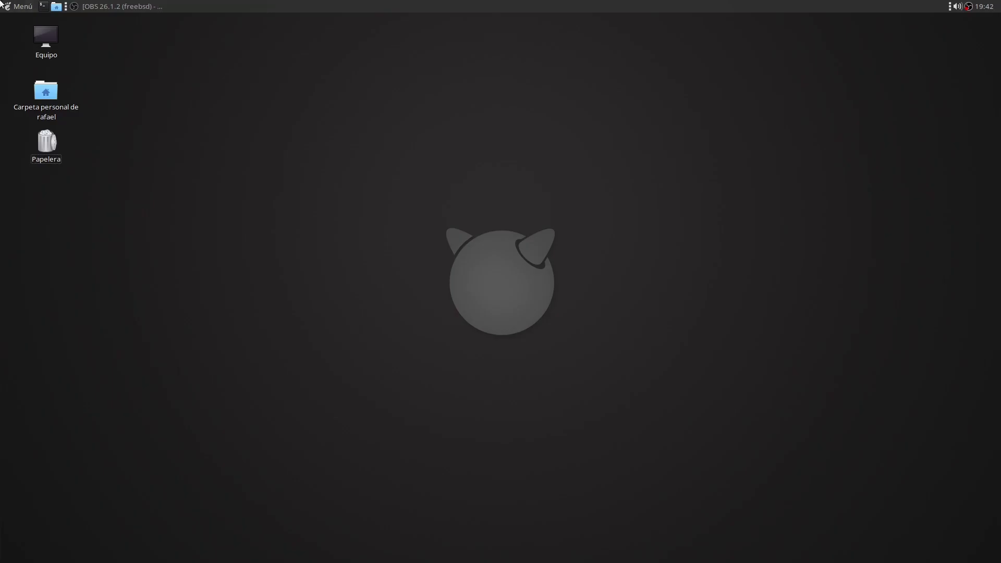
- Launch LibreOffice from the office applications and maximize its window
click(19, 7)
click(33, 141)
click(168, 54)
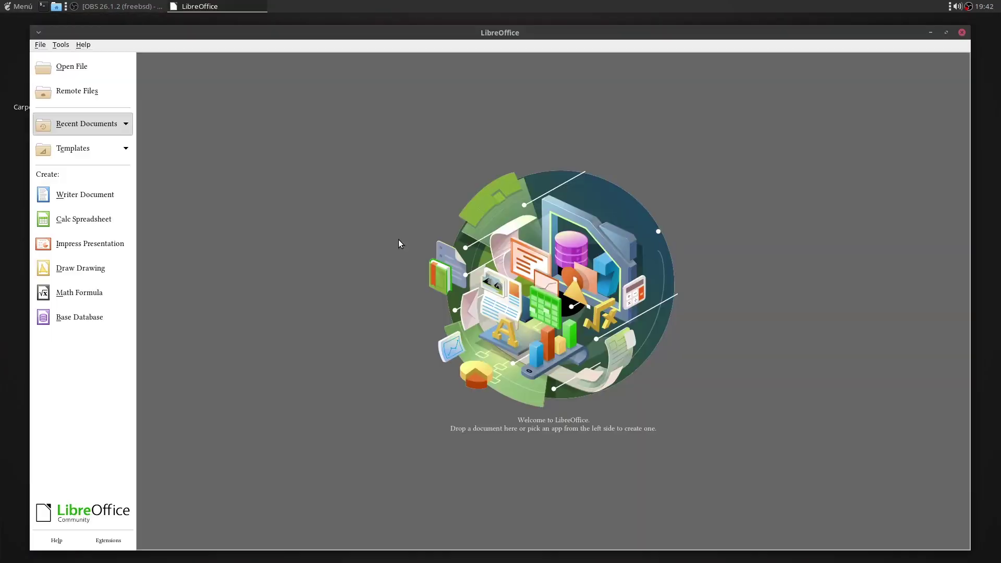
click(945, 32)
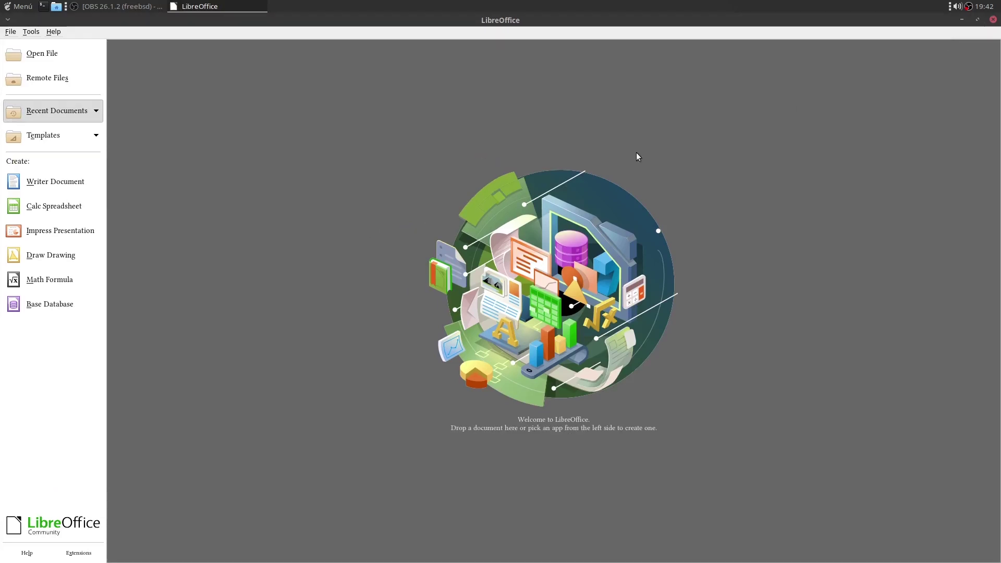
- Check the user interface languages offered in the LibreOffice language settings, cancel the options and close LibreOffice
click(32, 33)
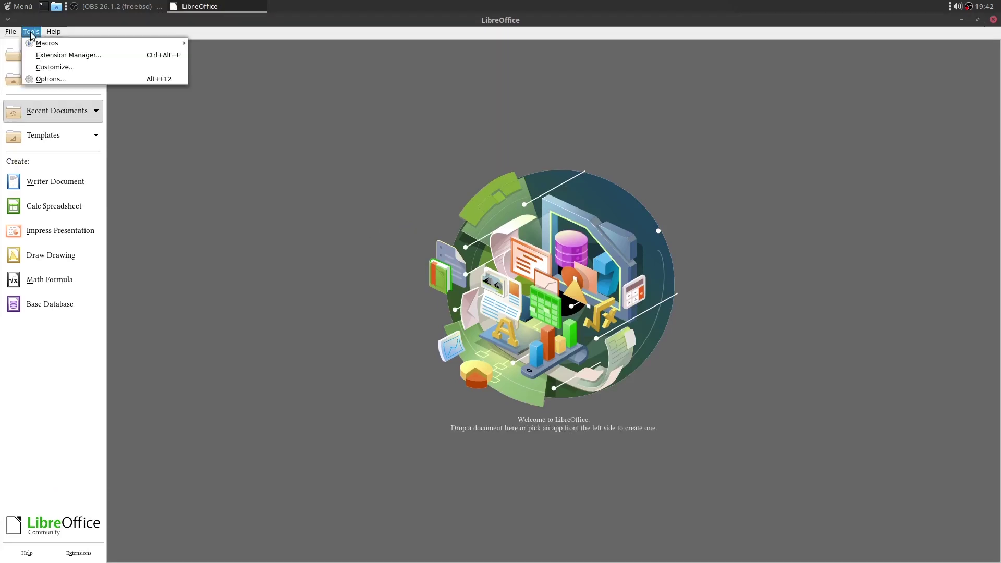
click(49, 79)
click(338, 291)
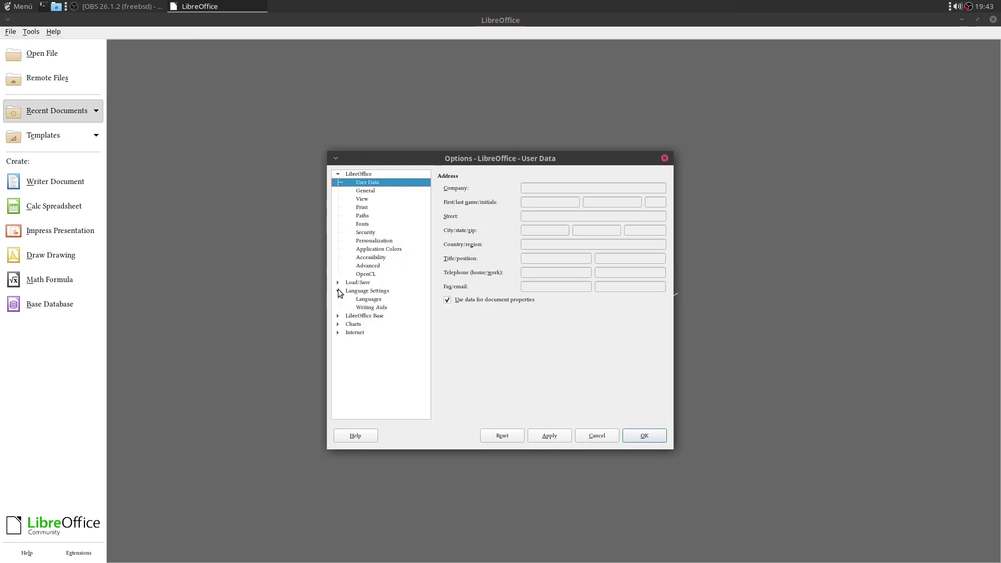
click(366, 300)
click(551, 191)
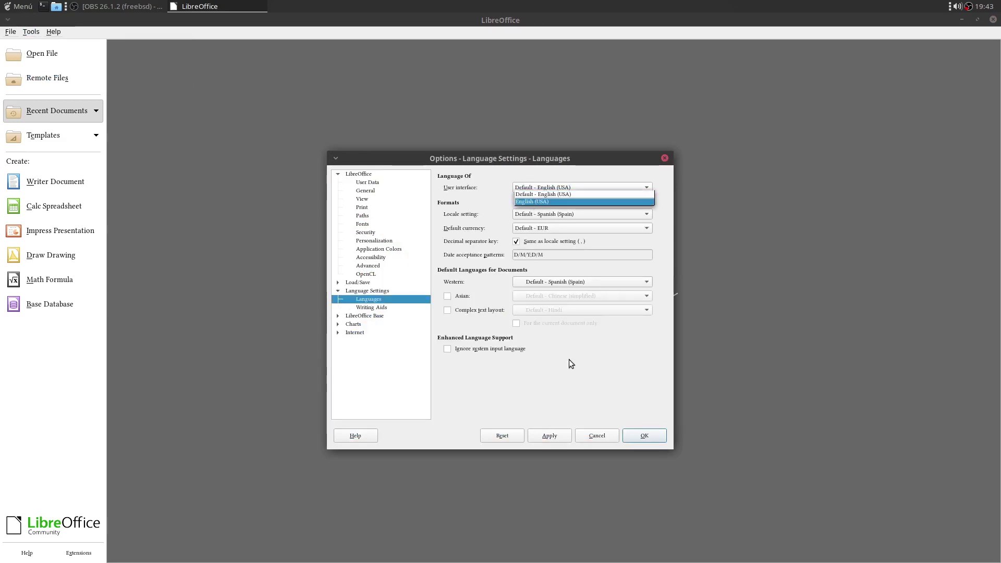
click(583, 395)
click(596, 434)
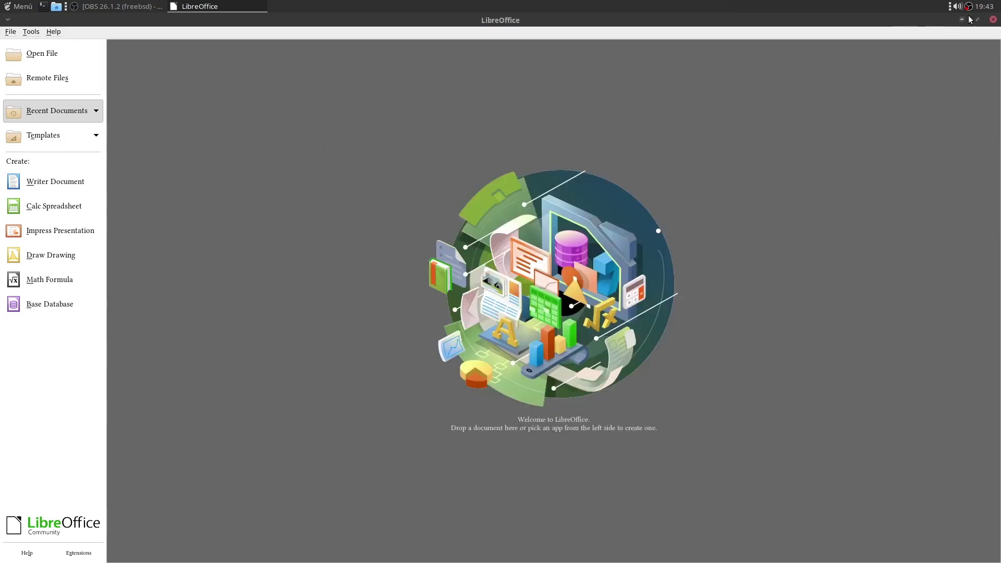
click(991, 20)
- Open a maximized terminal with enlarged text and switch to the root account with su, entering the root password
click(43, 6)
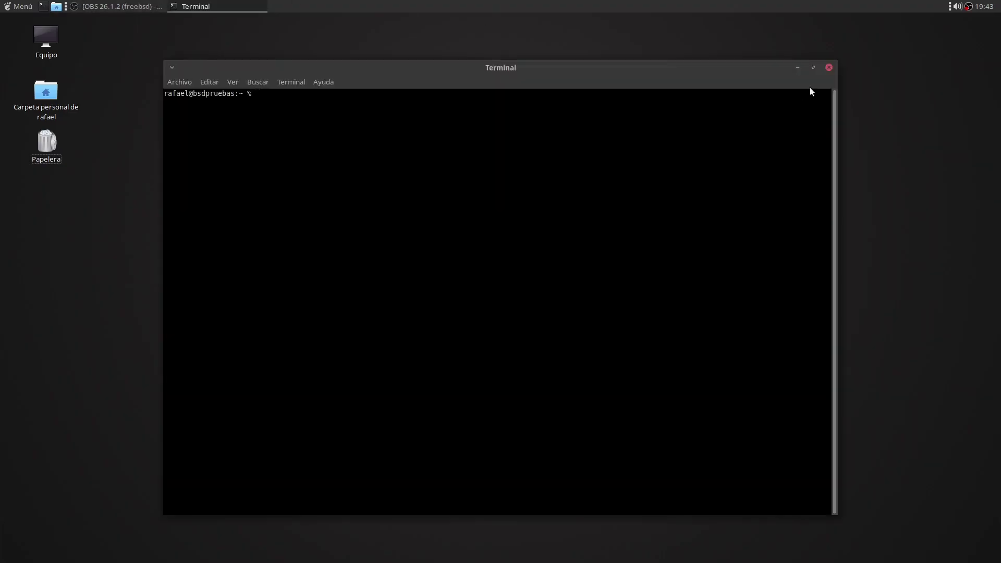
key(ctrl+plus)
key(ctrl+plus)
key(ctrl+plus)
key(ctrl+plus)
text(su)
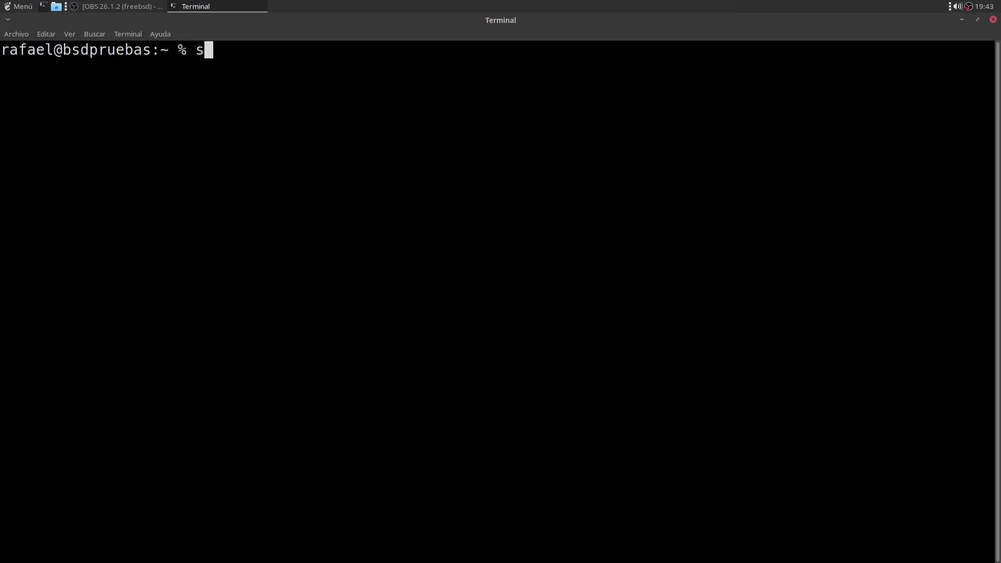
key(Return)
key(Return)
- Install the es-libreoffice package with pkg, confirm the installation, and exit both the root session and the terminal
text(pkg )
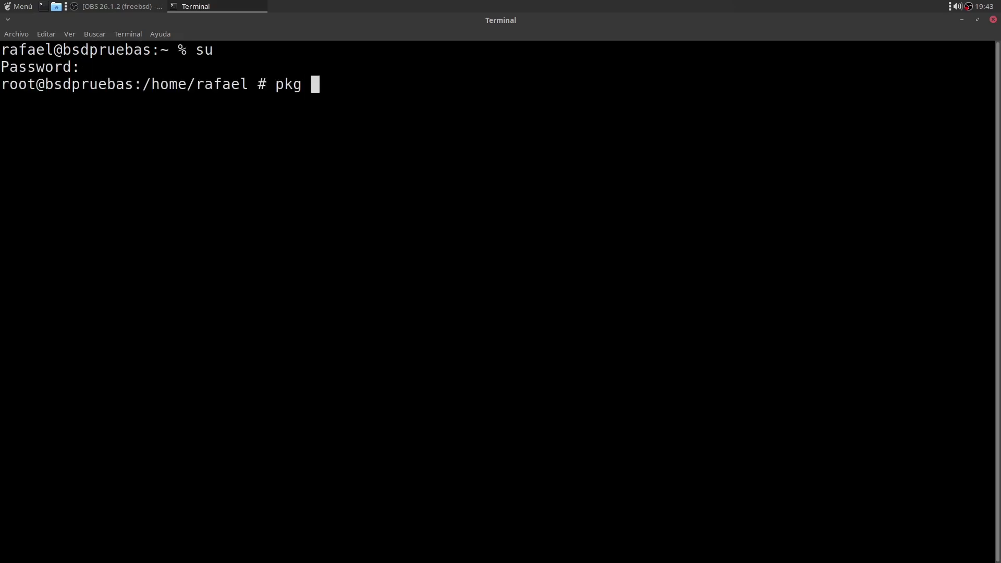
text(install es-libreoffice)
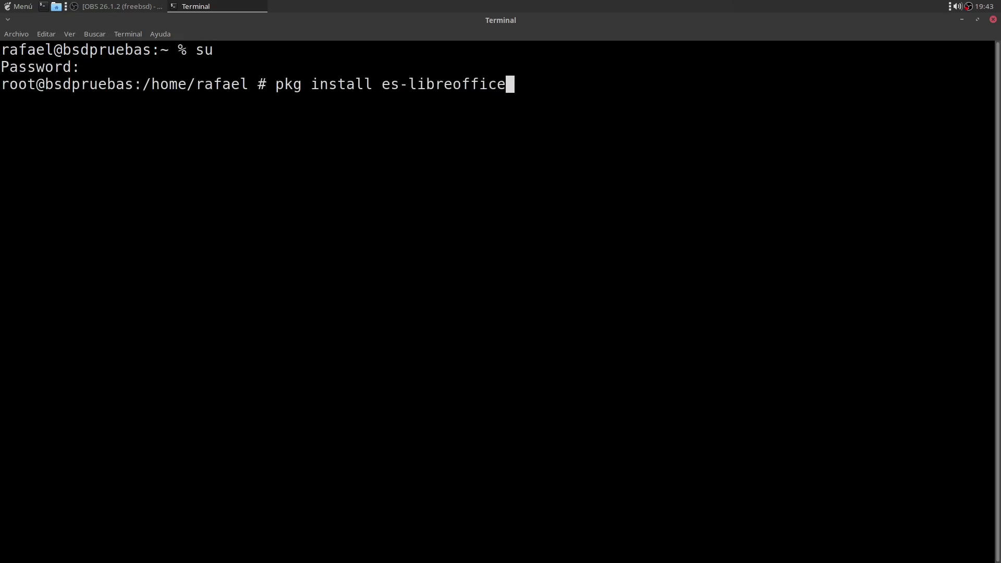
key(Return)
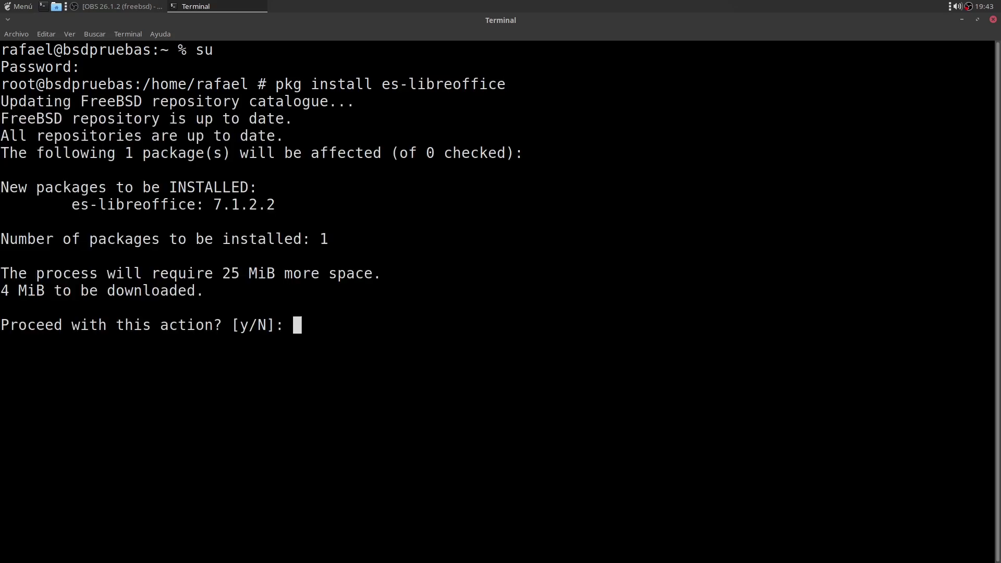
text(y)
key(Return)
text(exit)
key(Return)
text(exit)
key(Return)
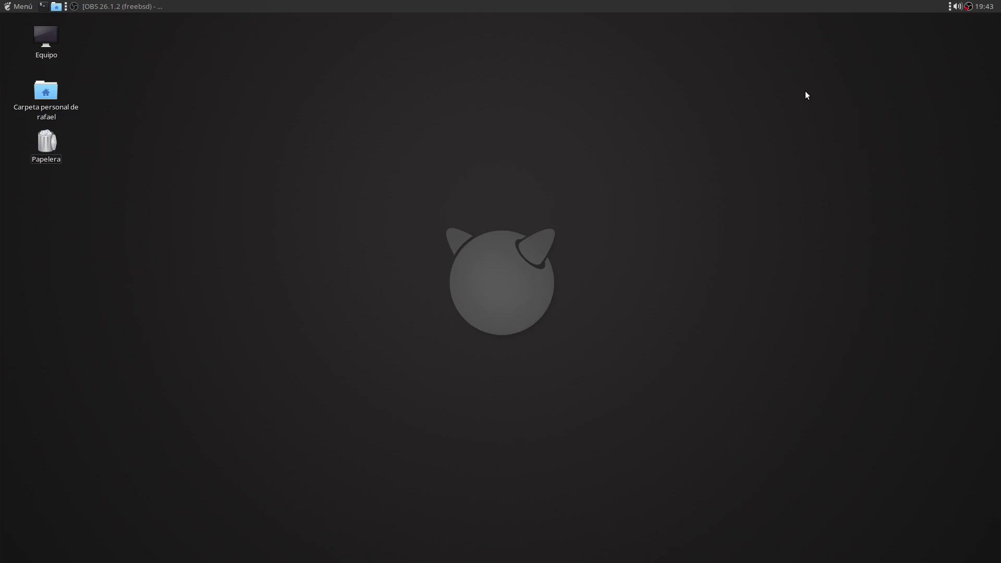
- Launch LibreOffice from the office applications, maximize its window, and check the language of the Start Center menus
click(19, 6)
mouse_move(27, 138)
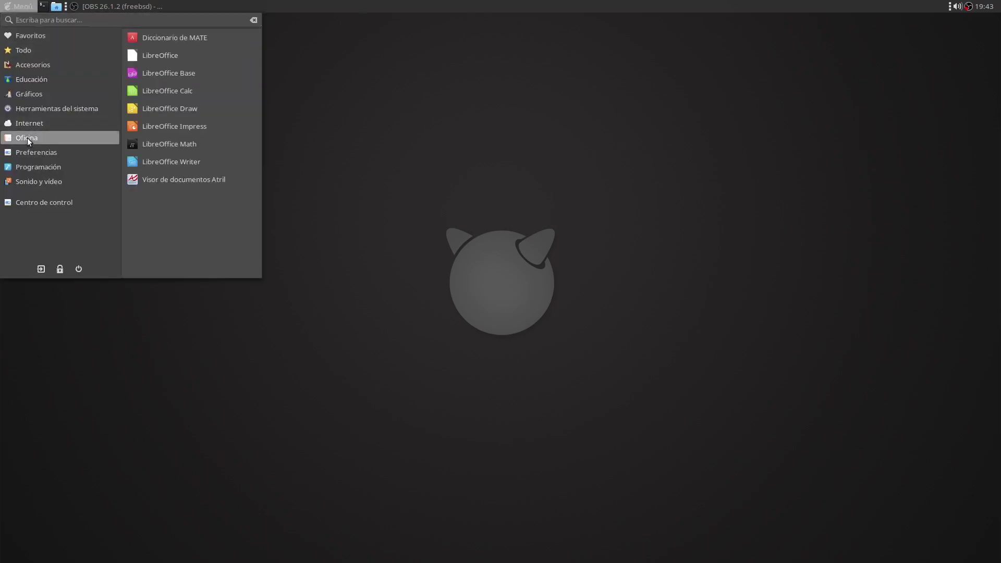
click(162, 59)
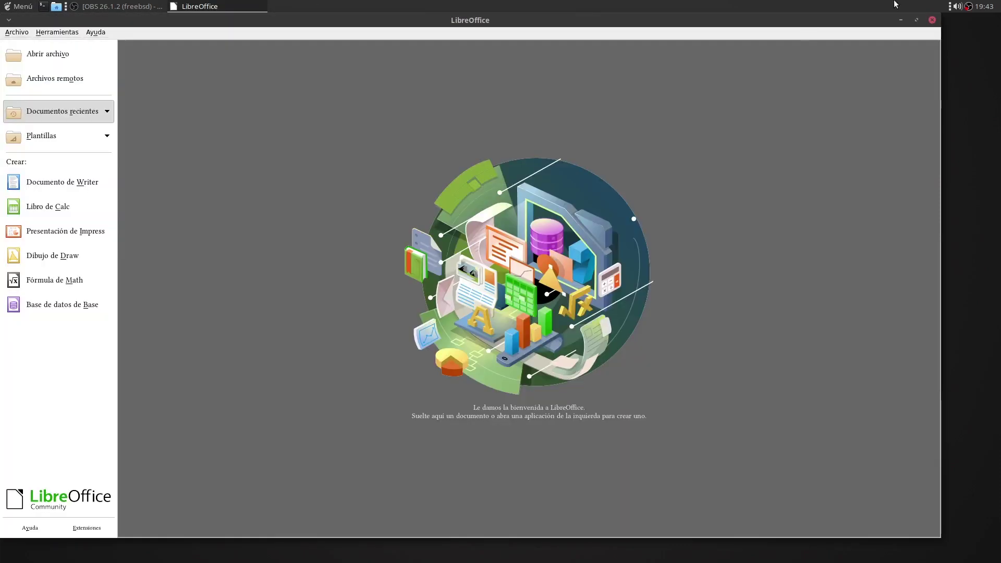
click(16, 33)
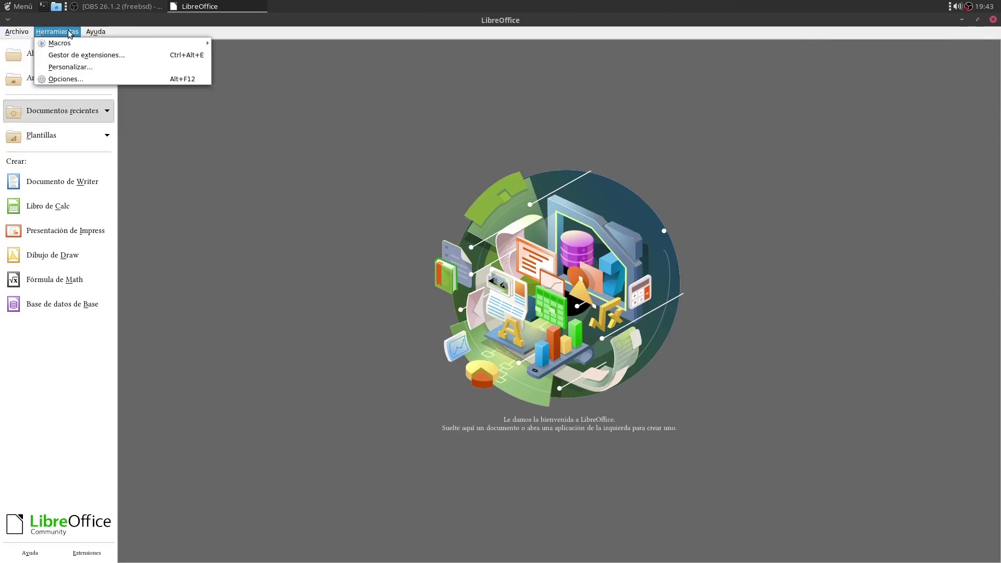
click(246, 208)
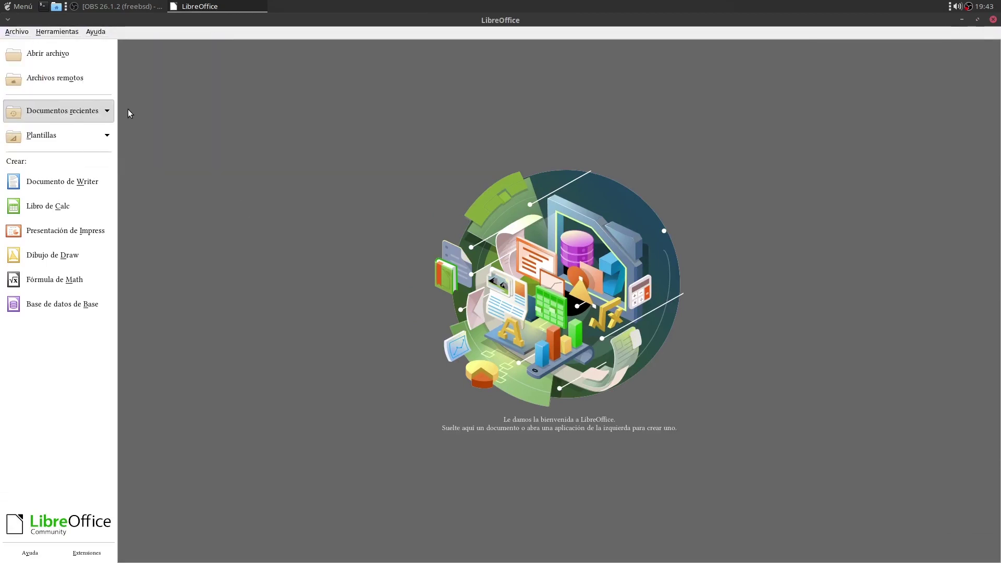
- Create a blank Writer document, check the language of its menus, and close the window
click(63, 182)
click(580, 342)
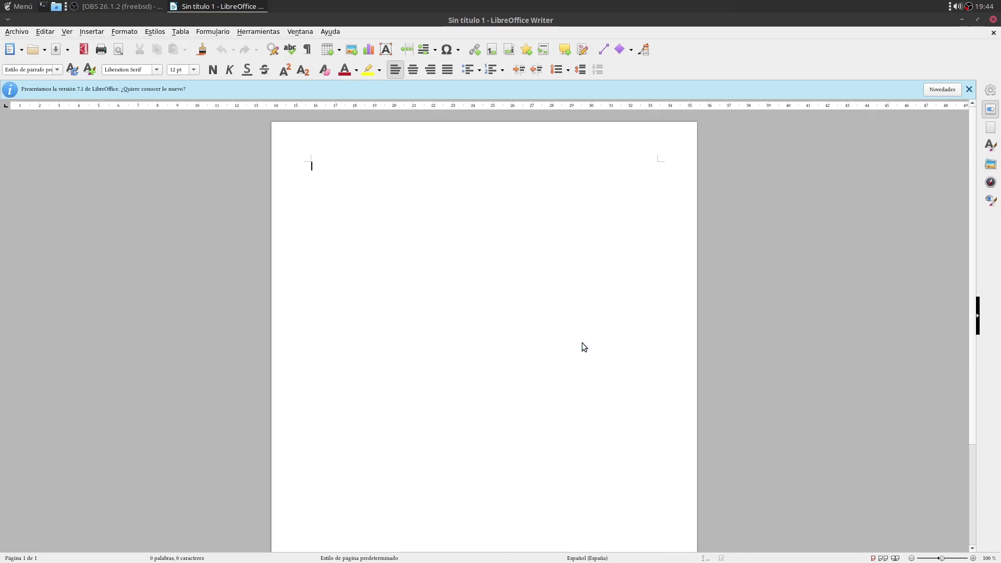
click(213, 32)
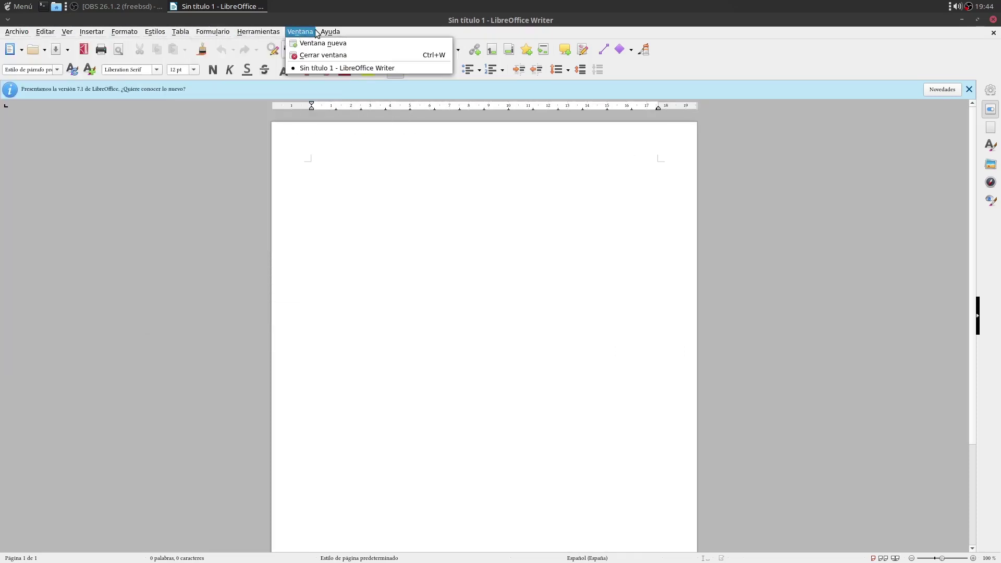
click(992, 24)
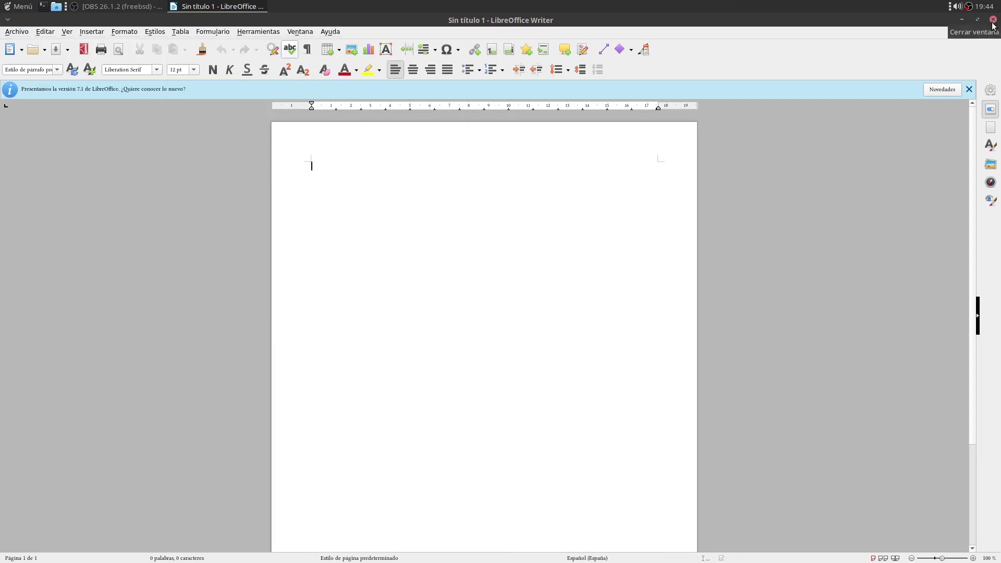
click(993, 19)
drag(81, 33, 8, 172)
click(95, 194)
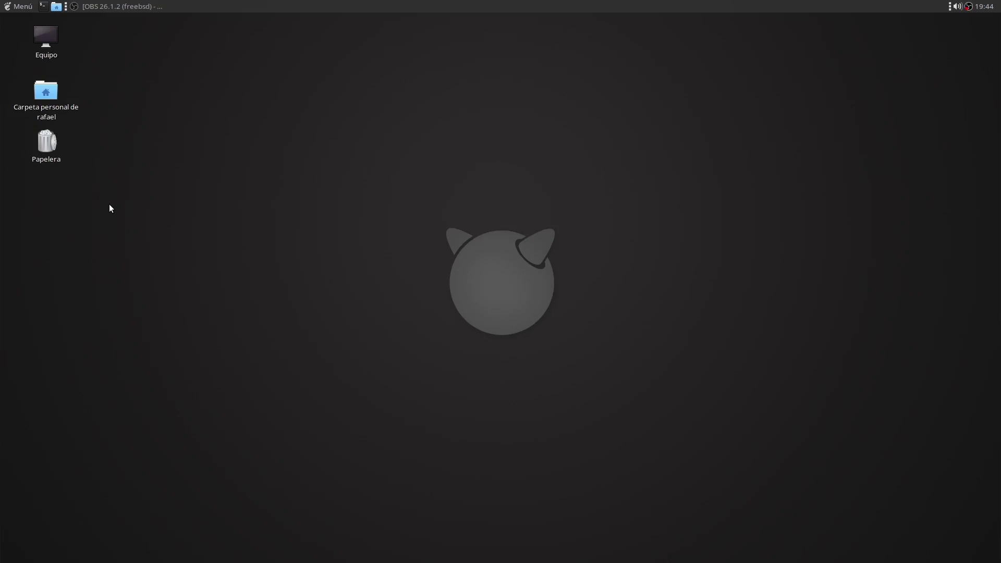
- In a maximized terminal with enlarged text, hide the computer desktop icon by running "gsettings set org.mate.caja.desktop computer-icon-visible false"
click(43, 6)
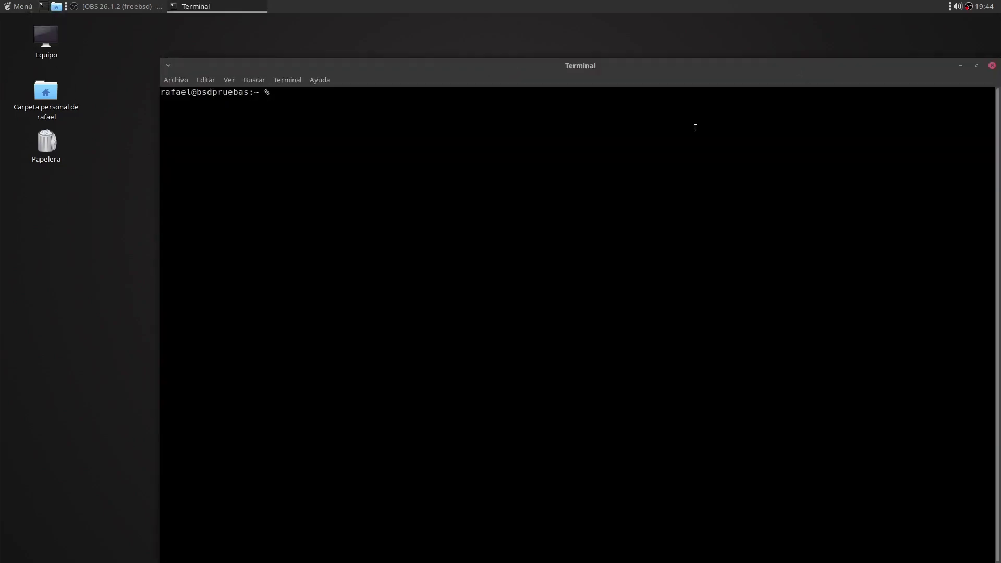
click(976, 65)
key(ctrl+plus)
key(ctrl+plus)
text(gsettings set org.mate.caja.desktop computer-icon-visible false)
key(Return)
- Hide the home folder desktop icon by rerunning the previous gsettings command with the key changed to home-icon-visible
key(Up)
key(Left)
key(Left)
key(Left)
key(Left)
key(Left)
key(Left)
key(Left)
key(Left)
key(Left)
key(Left)
key(Left)
key(Left)
key(Left)
key(Left)
key(Left)
key(Left)
key(Left)
key(Left)
key(Left)
key(BackSpace)
key(BackSpace)
key(BackSpace)
key(BackSpace)
key(BackSpace)
key(BackSpace)
key(BackSpace)
key(BackSpace)
text(home)
key(Return)
- Hide the trash desktop icon by rerunning the gsettings command with the key trash-icon-visible, then close the terminal and check the desktop
key(Up)
key(Left)
key(Left)
key(Left)
key(Left)
key(Left)
key(Left)
key(Left)
key(Left)
key(Left)
key(Left)
key(Left)
key(Left)
key(Left)
key(Left)
key(Left)
key(Left)
key(Left)
key(Left)
key(Left)
key(BackSpace)
key(BackSpace)
key(BackSpace)
key(BackSpace)
text(trash)
key(Return)
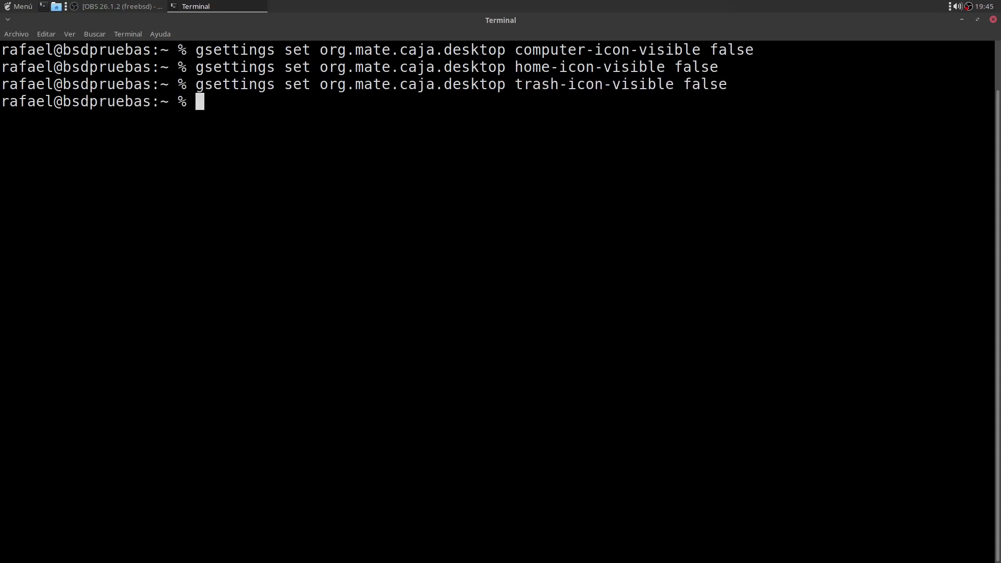
click(992, 20)
drag(105, 27, 5, 201)
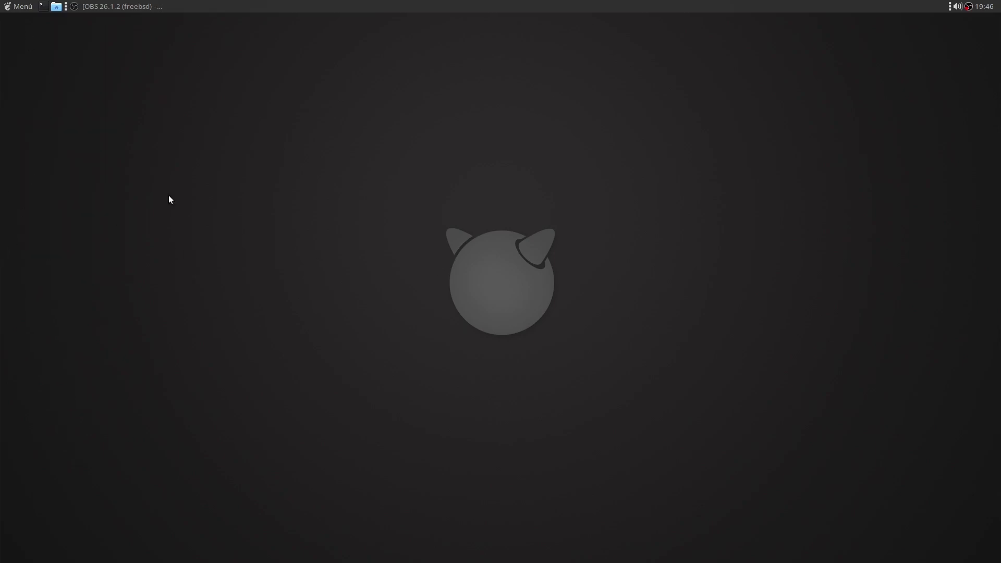
- Create a folder named "pruebas" on the desktop and move it slightly lower
right_click(52, 152)
click(97, 165)
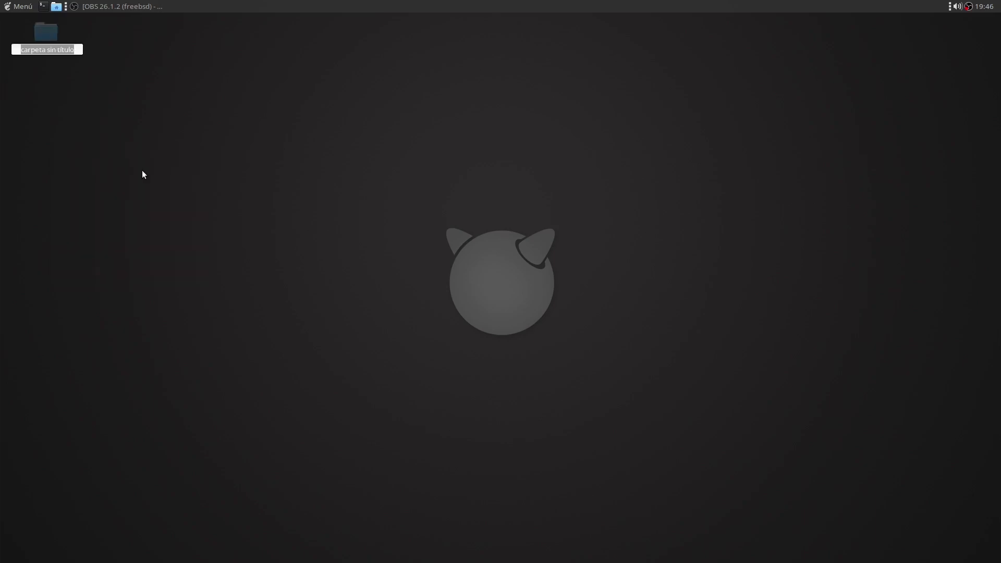
text(pruebas)
key(Return)
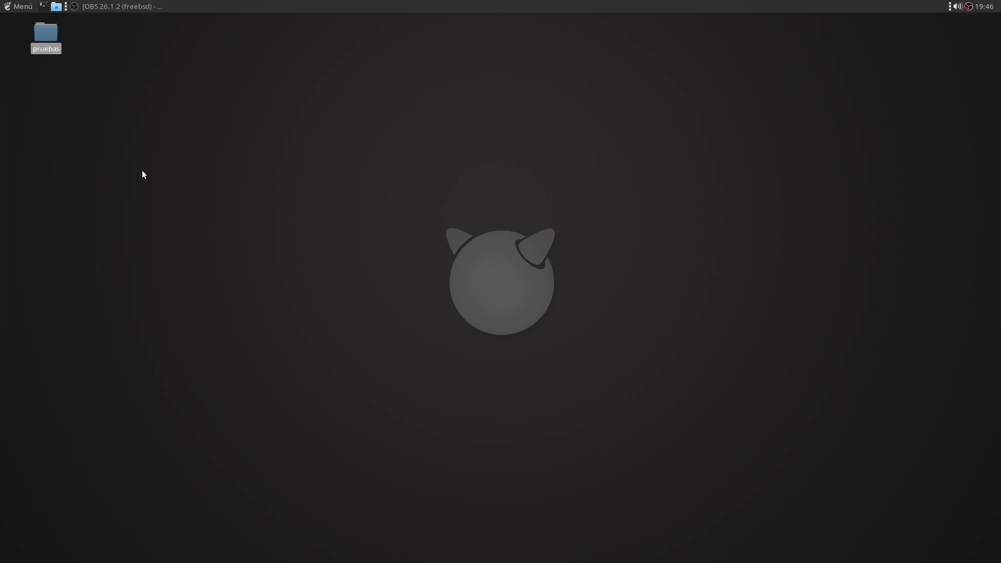
drag(58, 46, 51, 95)
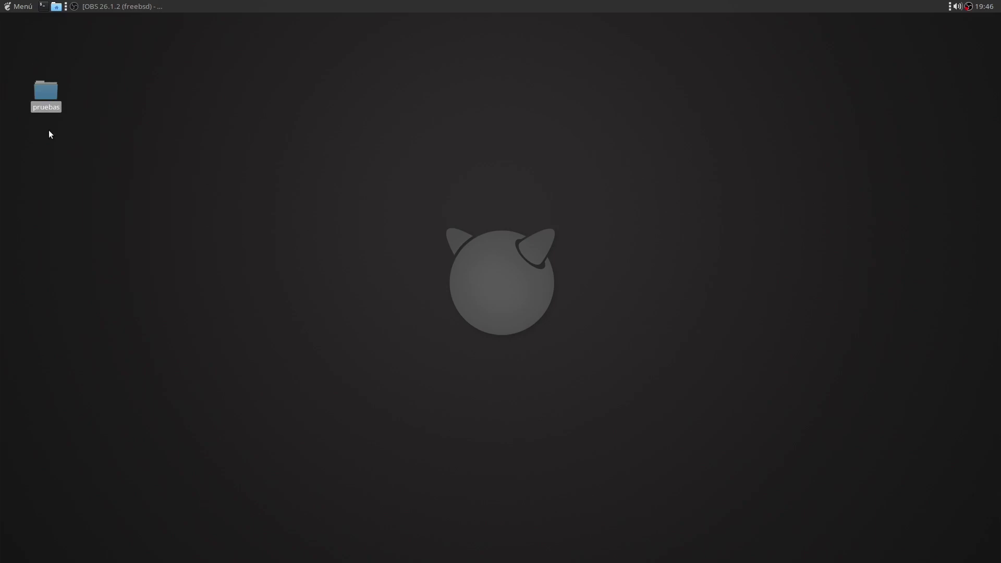
- Open the Escritorio directory in the file manager, check that it contains the pruebas folder, and close the window
click(56, 7)
click(302, 206)
double_click(301, 206)
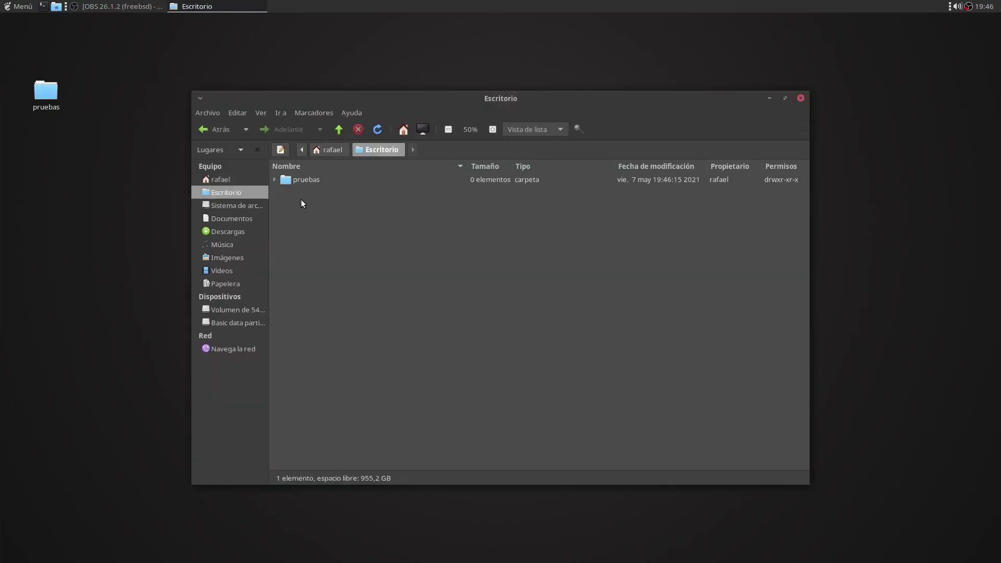
click(303, 180)
click(319, 200)
click(799, 99)
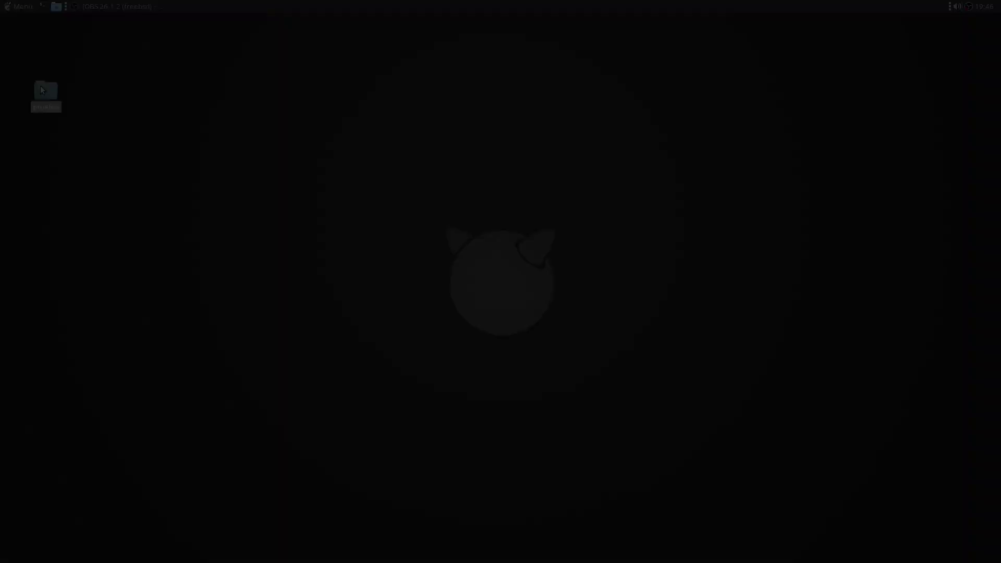